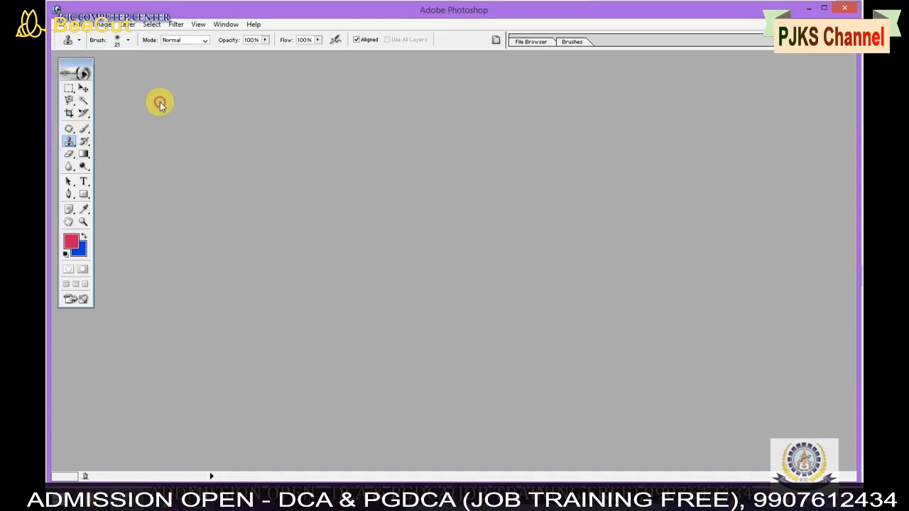
Step: Open the image 75bd7528cdc05d554eebc8ebb79f8081 from the WALLPAPER folder on Local Disk (E:)
click(64, 26)
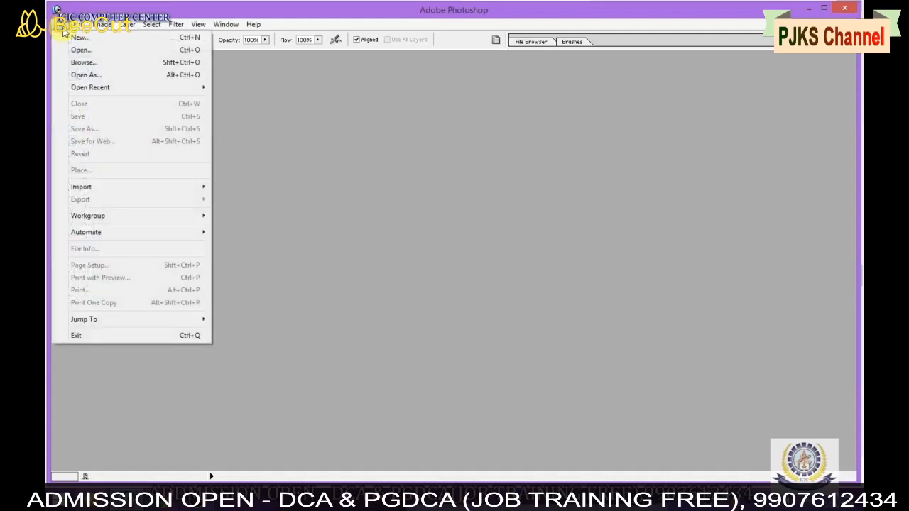
click(96, 51)
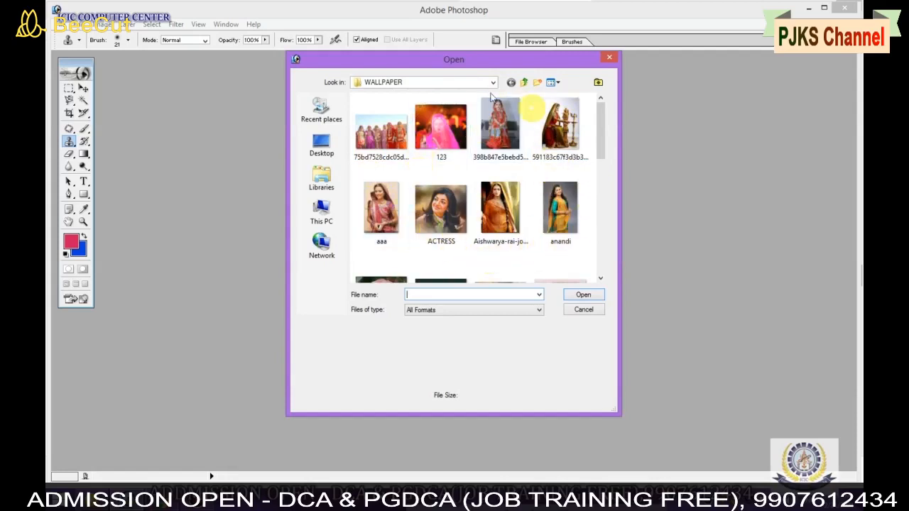
click(317, 220)
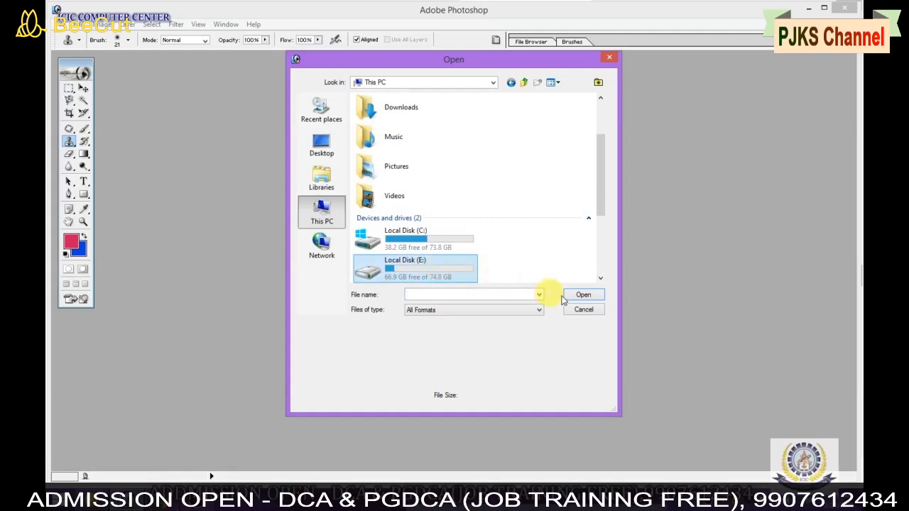
double_click(427, 269)
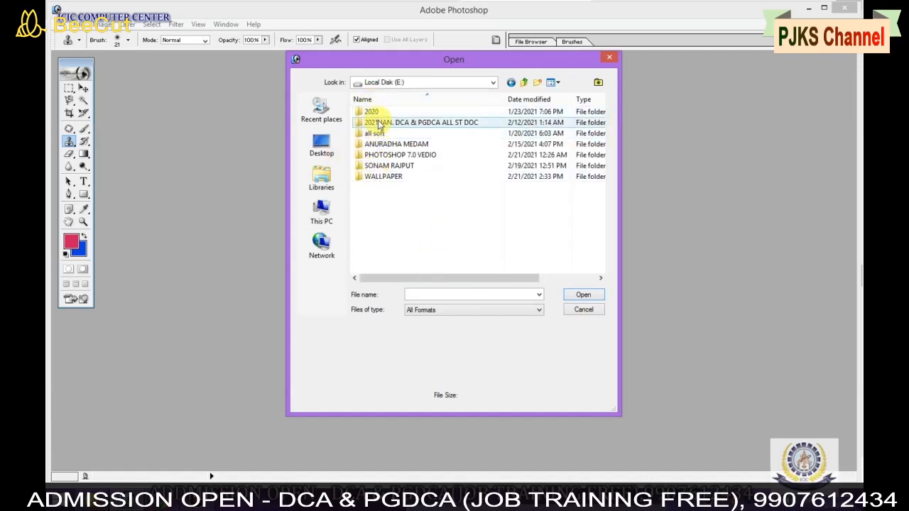
double_click(396, 177)
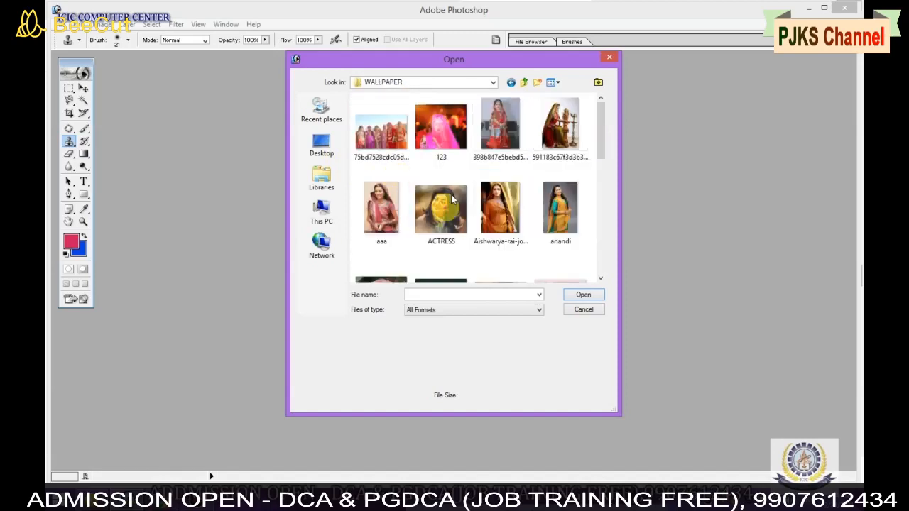
click(381, 138)
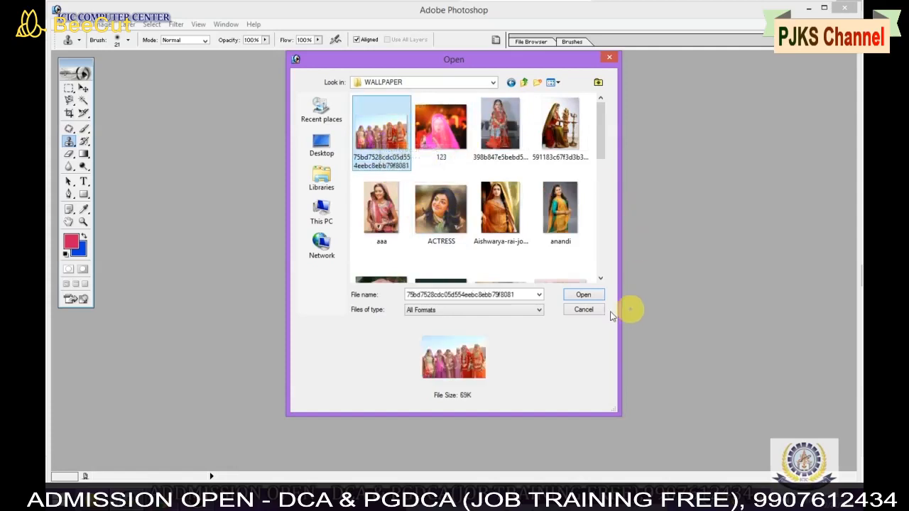
click(583, 294)
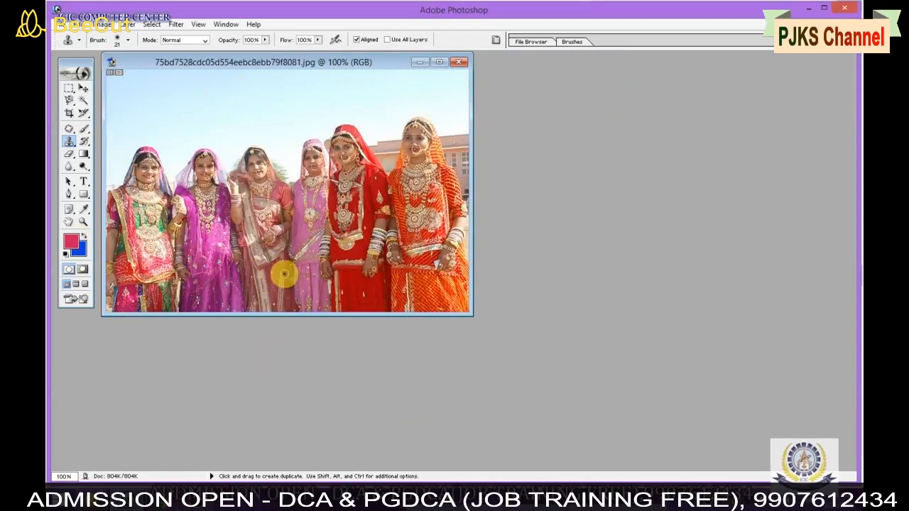
click(68, 130)
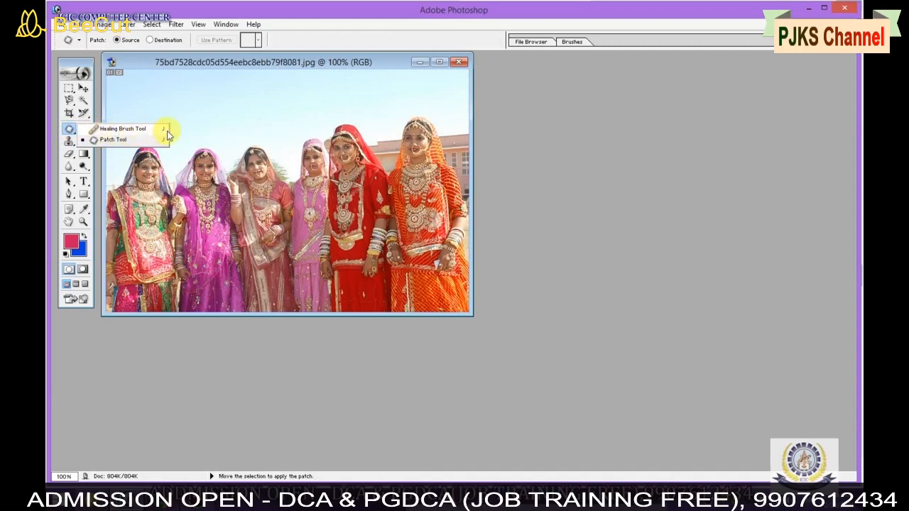
click(73, 130)
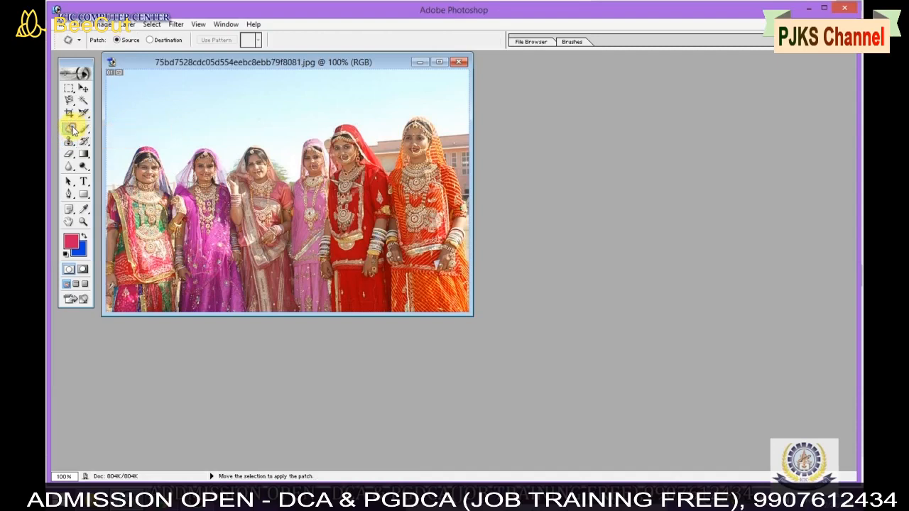
click(71, 143)
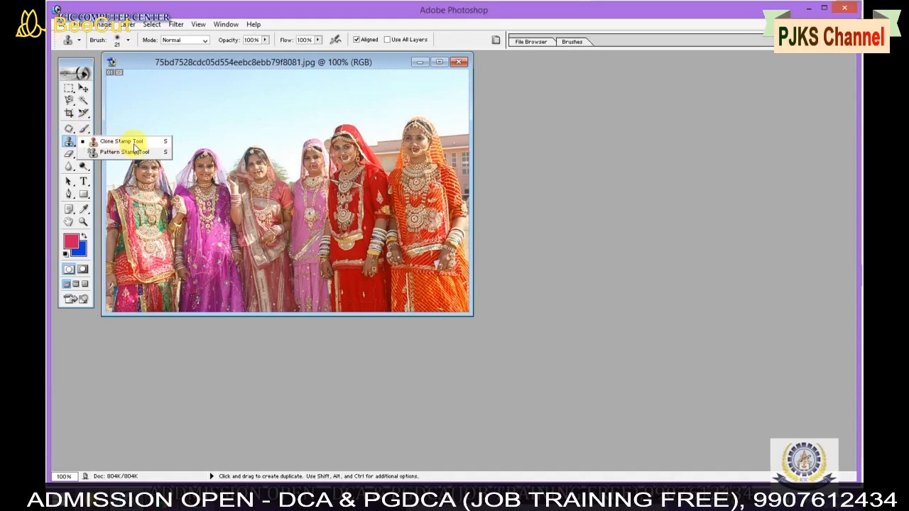
click(71, 131)
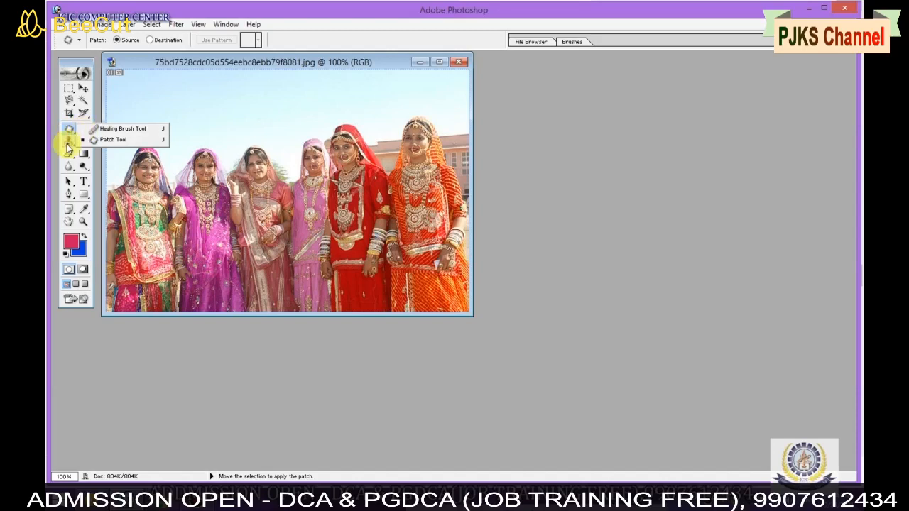
click(69, 145)
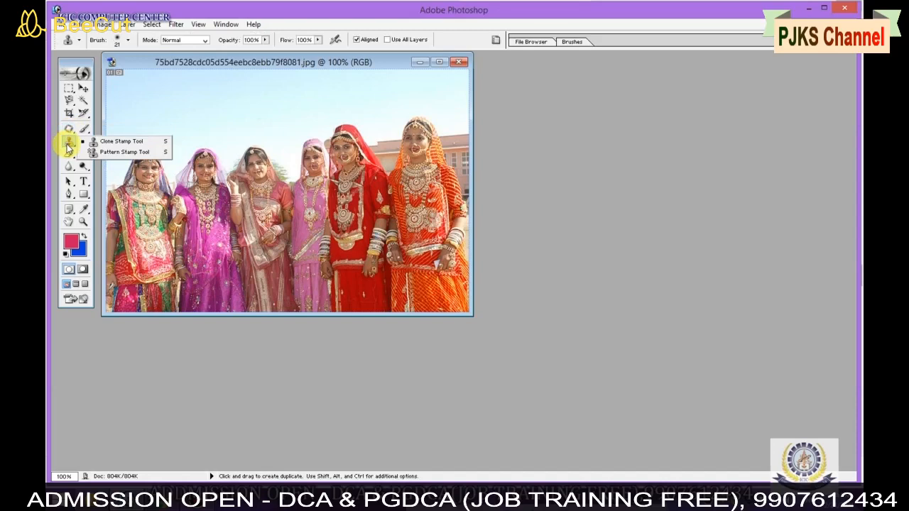
Step: Pick the Clone Stamp tool and define the clone source just above the third woman's head in the photo
click(125, 141)
click(181, 138)
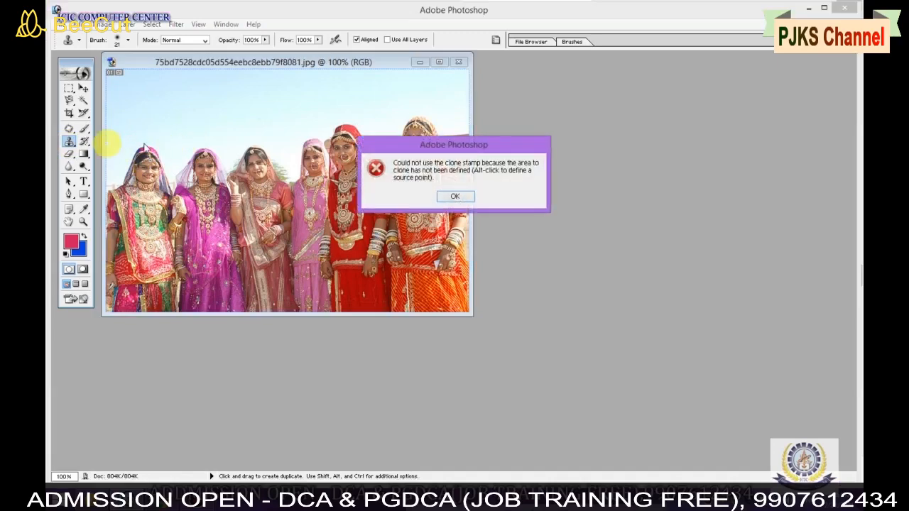
click(455, 196)
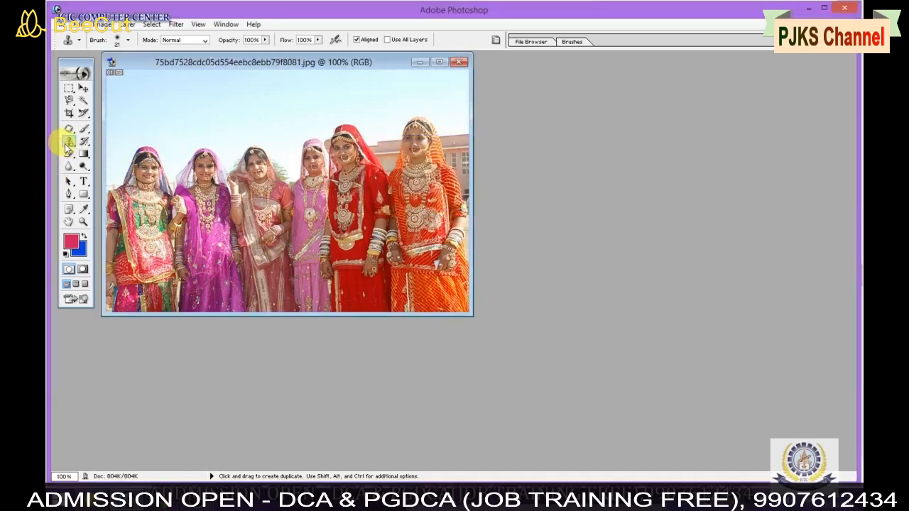
click(69, 141)
click(103, 143)
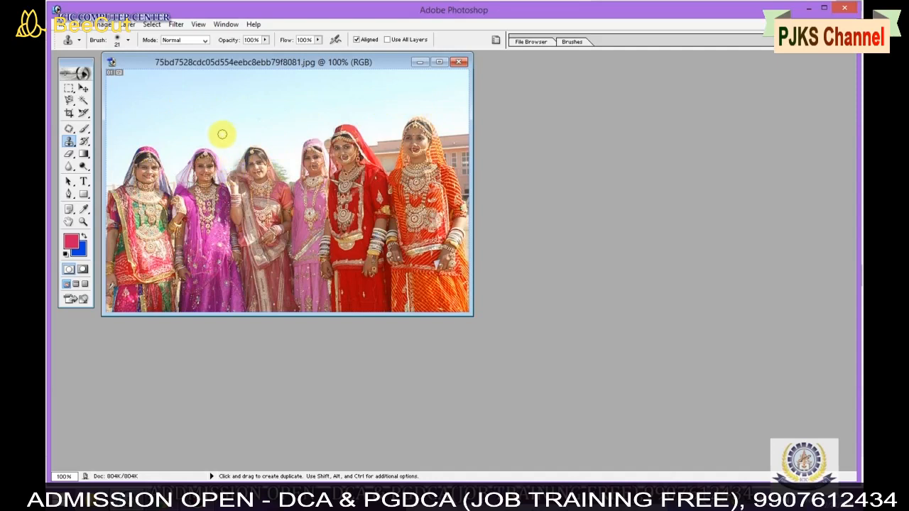
alt+click(250, 143)
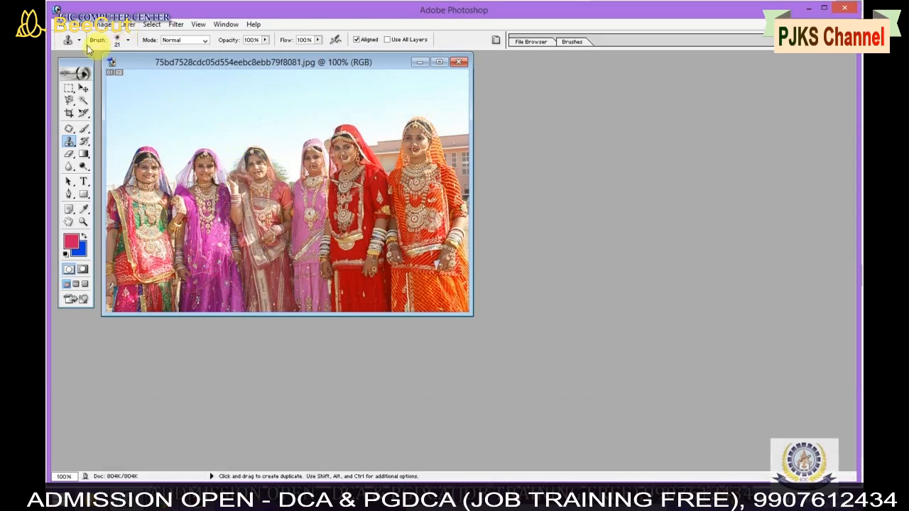
Step: Create a new white 800 x 600 pixel RGB document at 72 pixels/inch and move its window clear of the two leftmost women
click(66, 25)
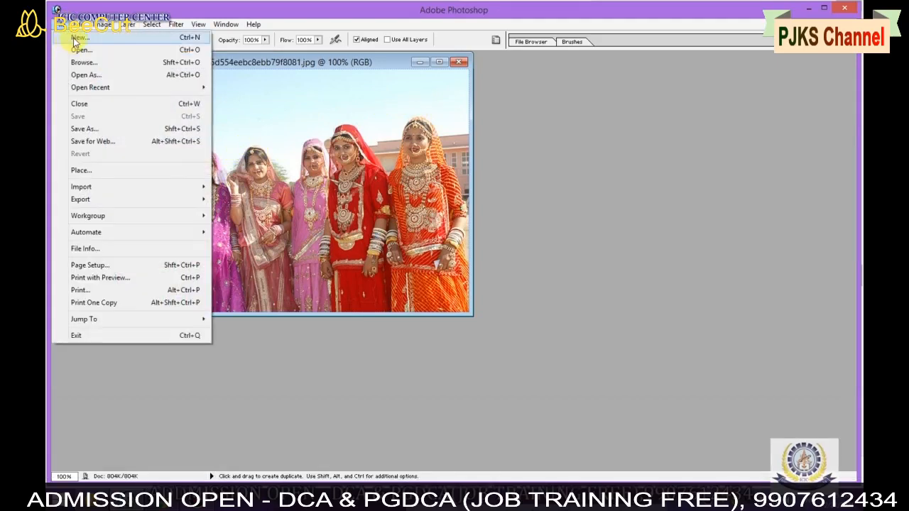
click(76, 37)
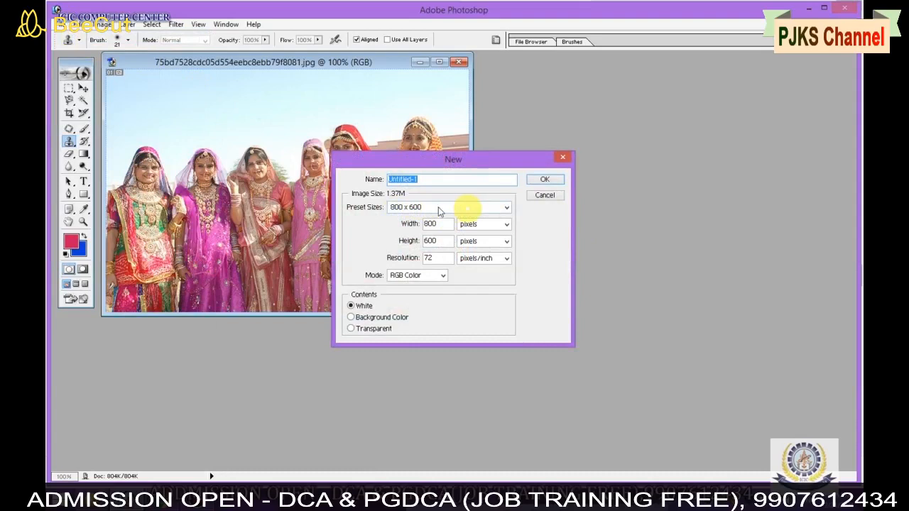
click(545, 182)
drag(314, 69, 454, 85)
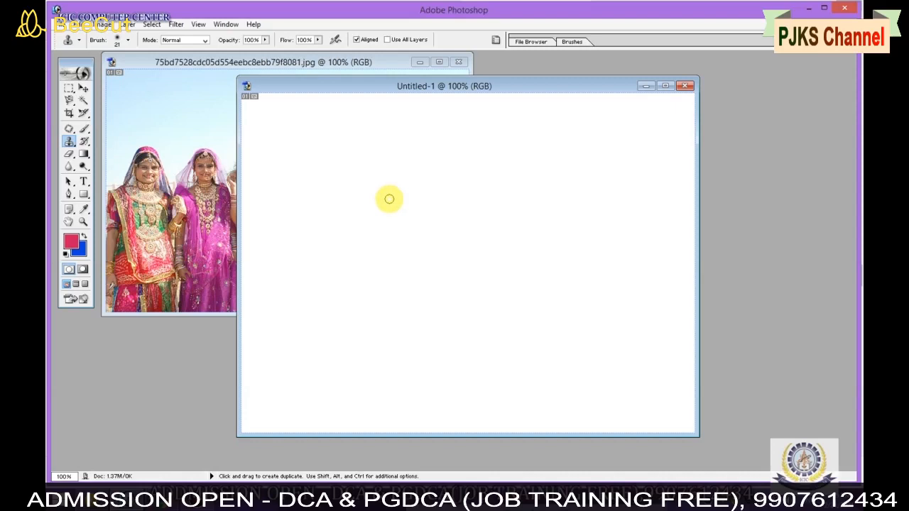
Step: Enlarge the clone brush to 150 and clone the second to fourth women onto the upper-left area of the blank canvas
key(bracketright)
key(bracketright)
key(bracketright)
key(bracketright)
key(bracketright)
key(bracketright)
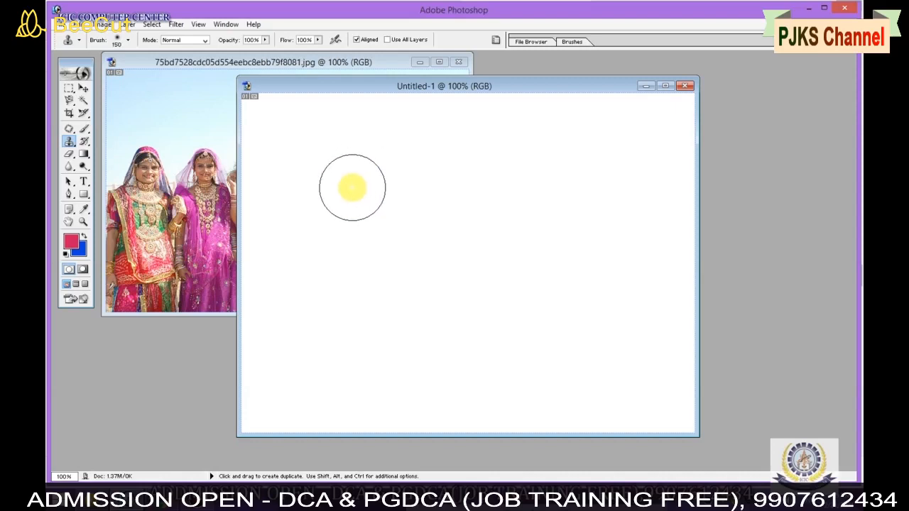
mouse_move(305, 144)
mouse_down()
mouse_move(331, 158)
mouse_move(330, 236)
mouse_move(313, 236)
mouse_move(296, 216)
mouse_move(298, 175)
mouse_move(317, 170)
mouse_move(355, 185)
mouse_move(362, 196)
mouse_move(342, 243)
mouse_up()
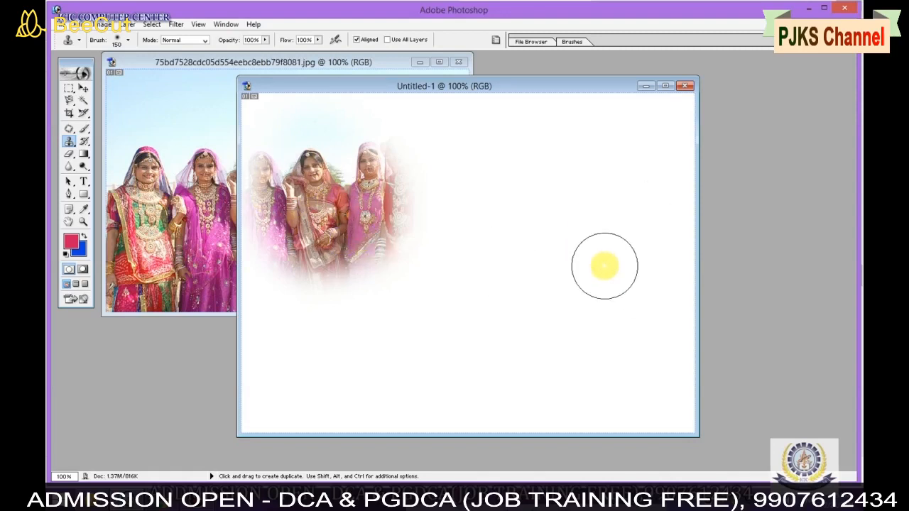
Step: Continue cloning to add the women in red and orange, the sky and the lower dresses to the first copy
click(411, 131)
mouse_move(410, 132)
mouse_down()
mouse_move(426, 227)
mouse_move(282, 234)
mouse_move(280, 127)
mouse_up()
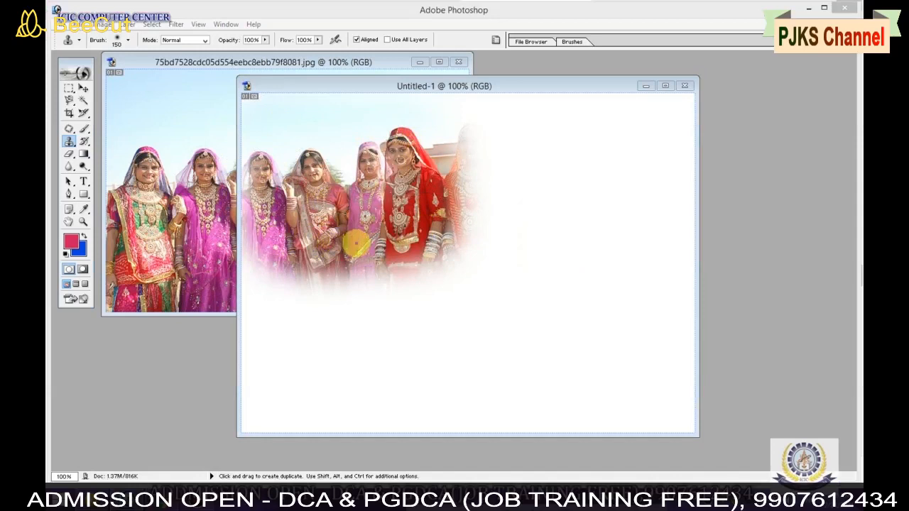
click(370, 240)
click(480, 148)
drag(480, 148, 588, 126)
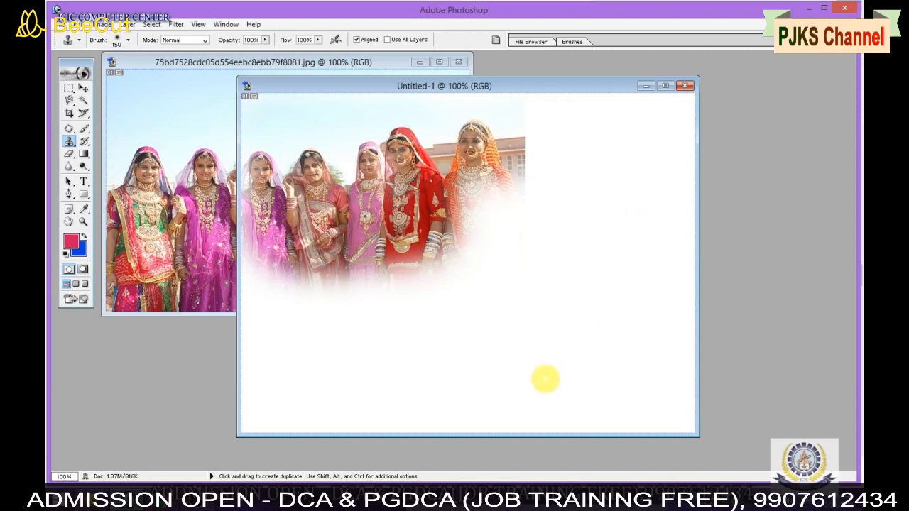
mouse_move(470, 156)
mouse_down()
mouse_move(495, 287)
mouse_move(117, 272)
mouse_up()
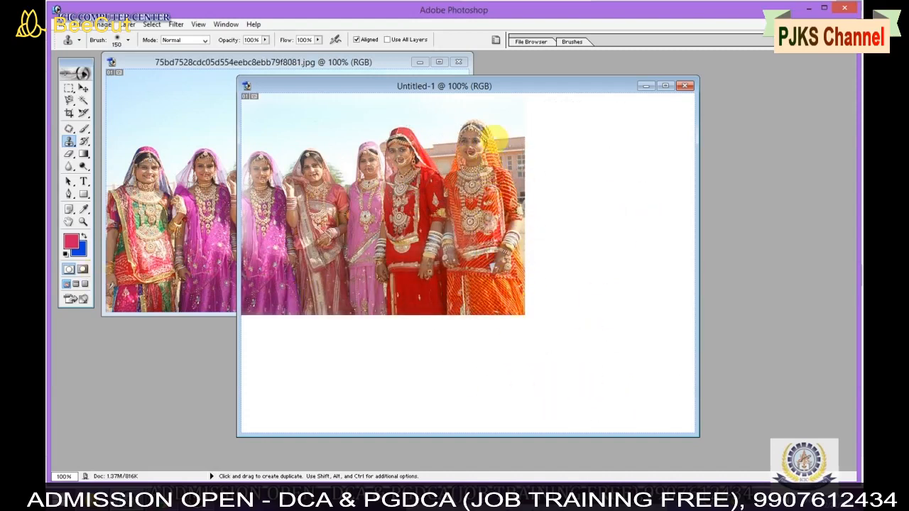
Step: Define a new clone source beside the third woman in the photo and paint a second copy over the canvas's lower-right area
alt+click(259, 157)
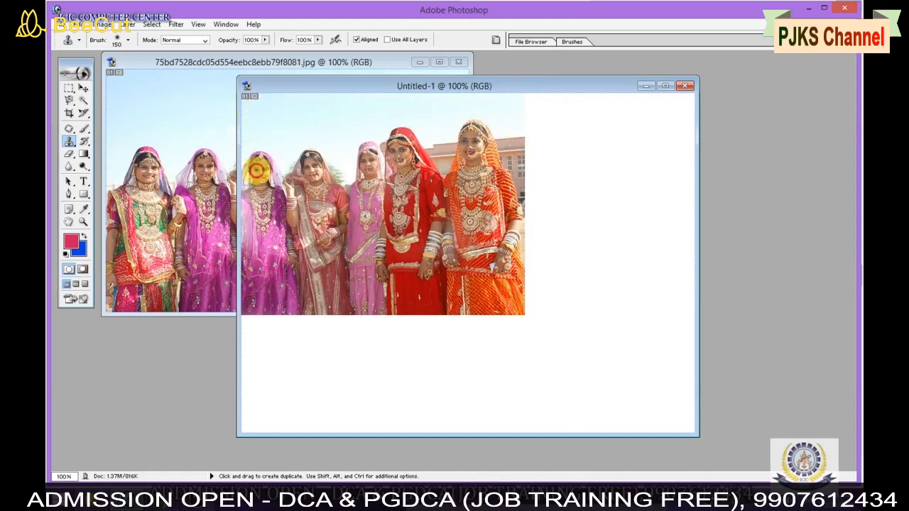
click(162, 203)
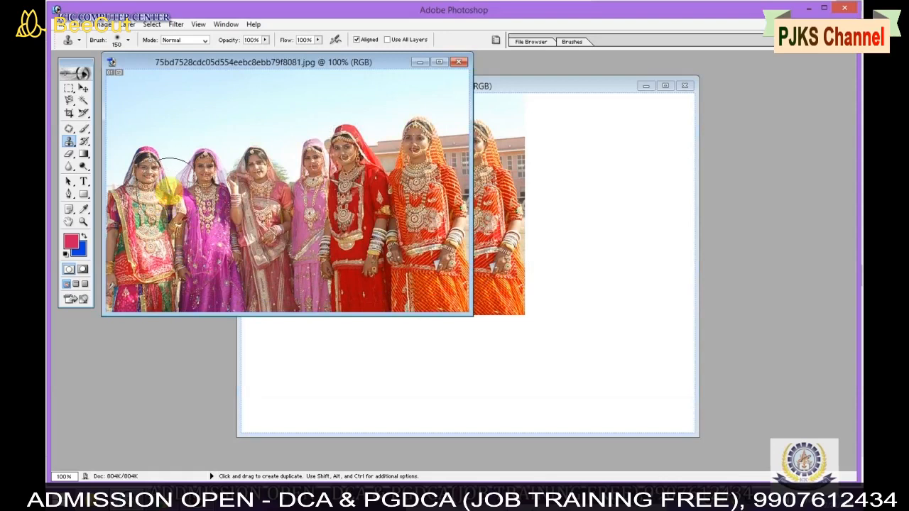
alt+click(245, 202)
click(568, 298)
mouse_move(568, 299)
mouse_down()
mouse_move(497, 269)
mouse_move(620, 277)
mouse_move(660, 298)
mouse_move(596, 284)
mouse_move(584, 340)
mouse_move(592, 316)
mouse_up()
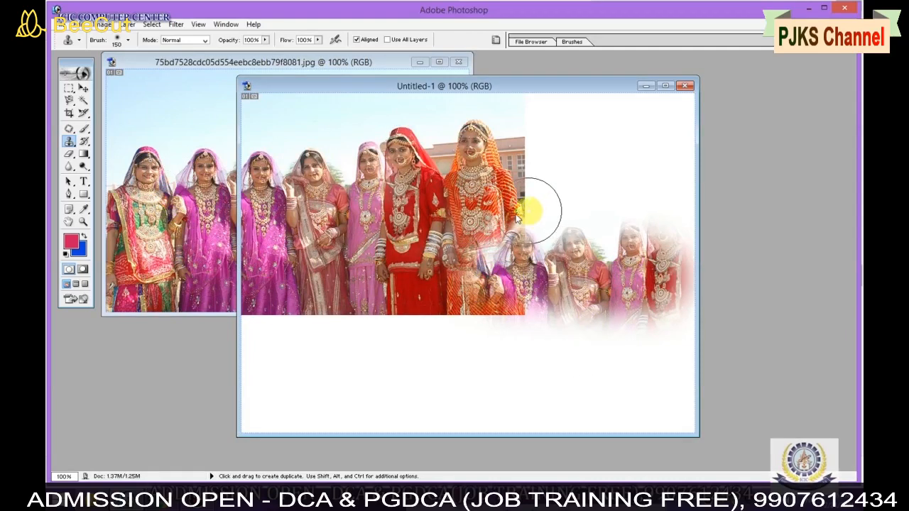
click(301, 346)
mouse_move(586, 193)
mouse_down()
mouse_move(497, 206)
mouse_move(658, 206)
mouse_move(473, 196)
mouse_move(433, 377)
mouse_move(487, 305)
mouse_move(508, 373)
mouse_move(698, 367)
mouse_move(497, 361)
mouse_up()
mouse_move(434, 186)
mouse_down()
mouse_move(467, 174)
mouse_move(838, 173)
mouse_move(455, 177)
mouse_move(551, 175)
mouse_move(463, 169)
mouse_up()
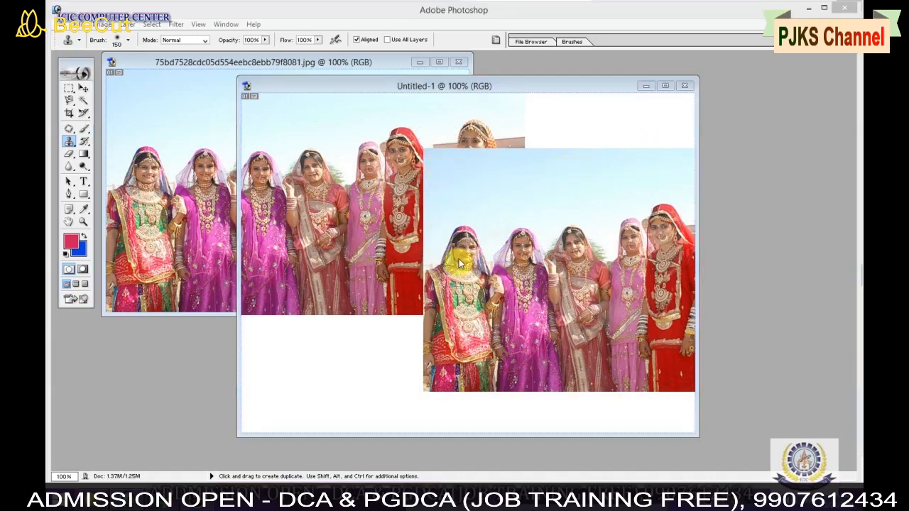
Step: Switch to the original photo and reduce the clone brush size to 50
click(203, 220)
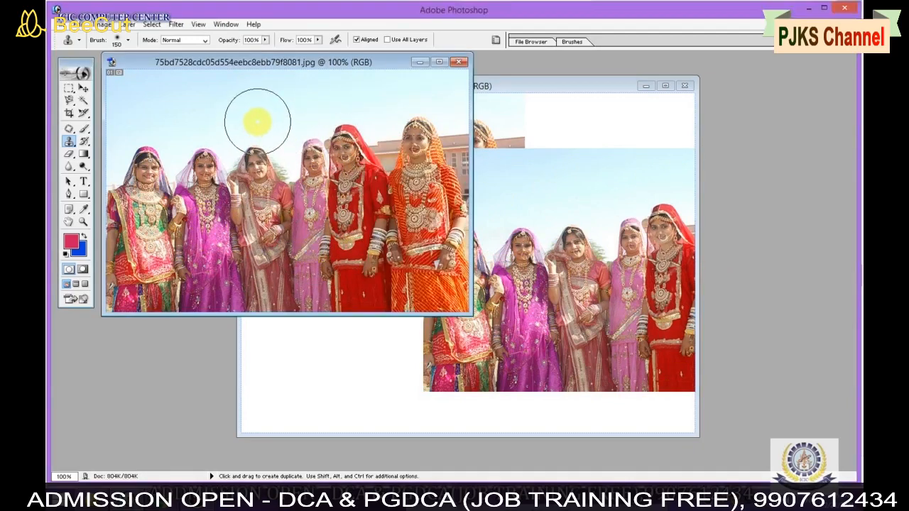
key(bracketleft)
key(bracketleft)
key(bracketleft)
key(bracketleft)
key(bracketleft)
key(bracketleft)
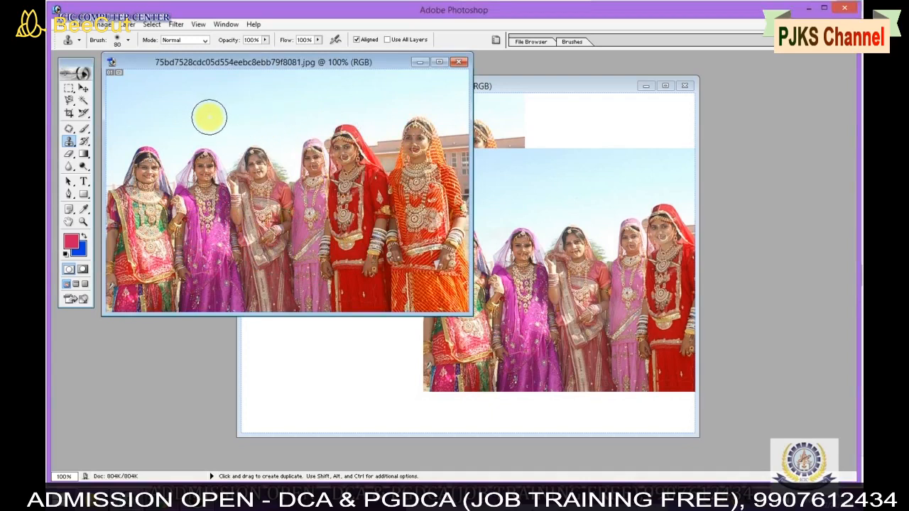
key(bracketleft)
Step: Try cloning within the photo from the sky above the first woman, and undo the strokes
click(69, 141)
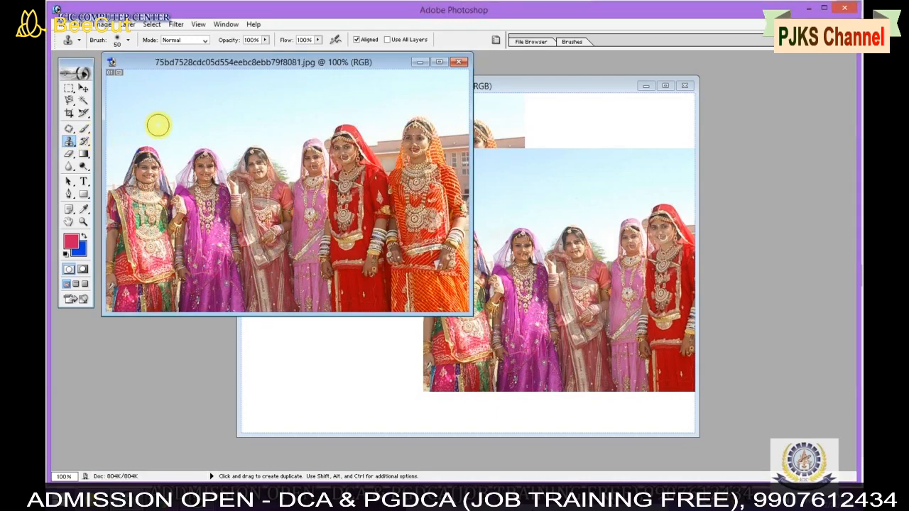
alt+click(164, 107)
mouse_move(305, 113)
mouse_down()
mouse_move(348, 150)
mouse_move(216, 156)
mouse_move(319, 168)
mouse_move(149, 173)
mouse_move(278, 194)
mouse_move(135, 192)
mouse_move(293, 200)
mouse_move(128, 198)
mouse_move(168, 165)
mouse_move(179, 201)
mouse_move(317, 171)
mouse_move(215, 142)
mouse_move(197, 154)
mouse_up()
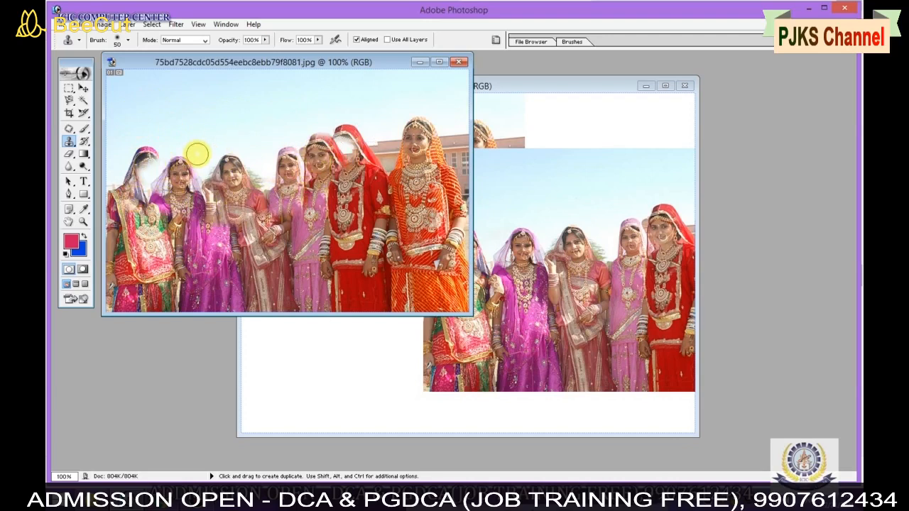
key(ctrl+alt+z)
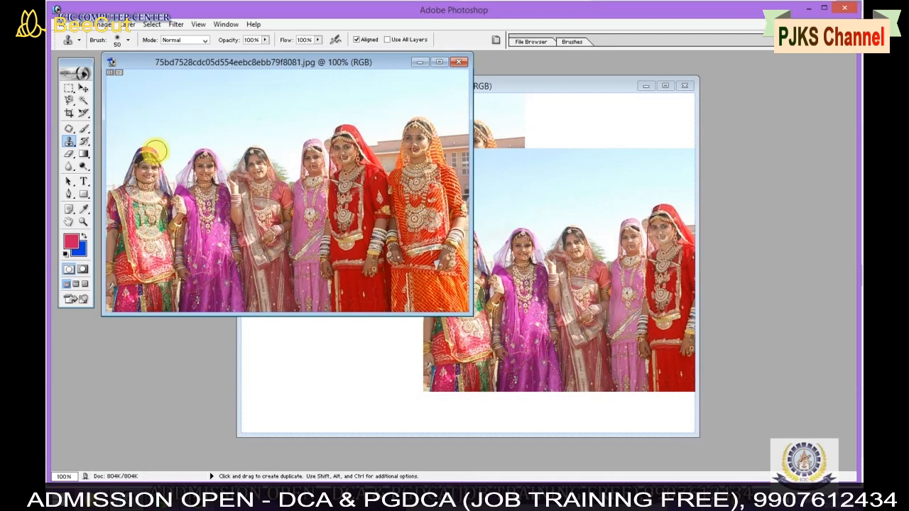
Step: Set the clone source in the sky of Untitled-1's second copy and clone the women from it over the original group photo
click(584, 191)
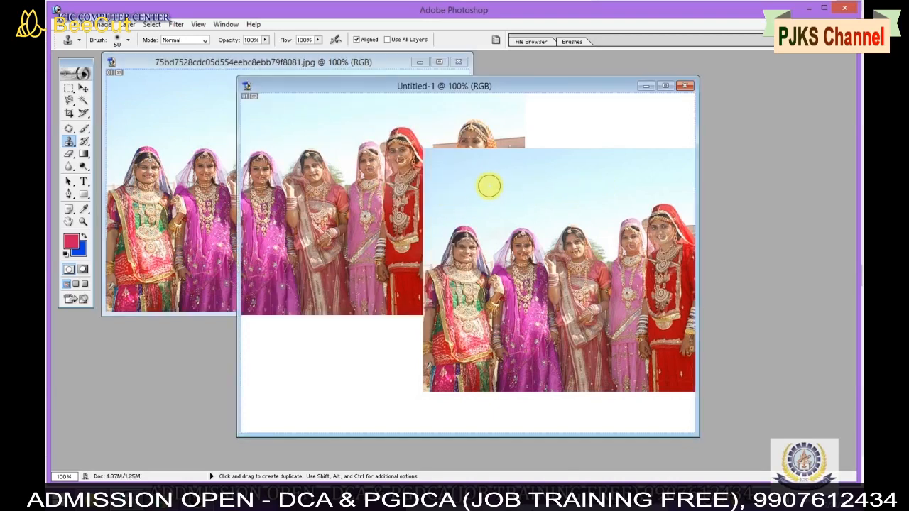
alt+click(492, 186)
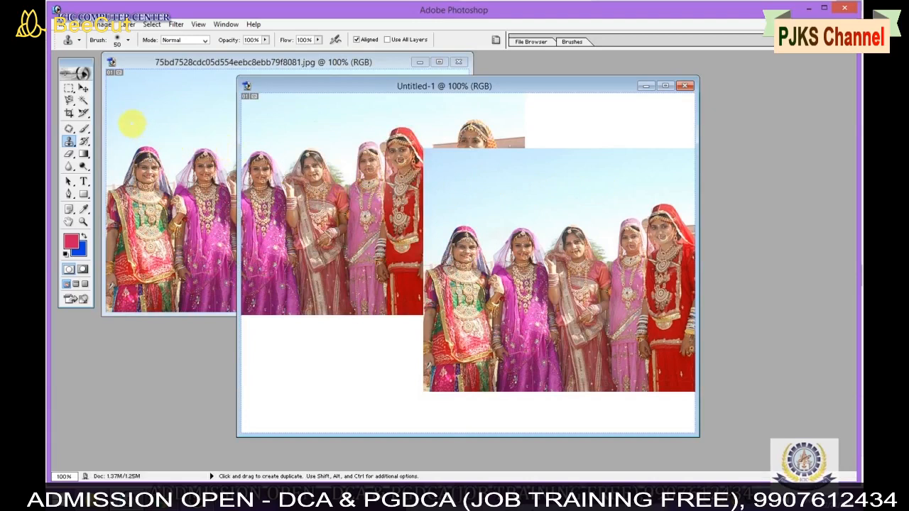
click(132, 124)
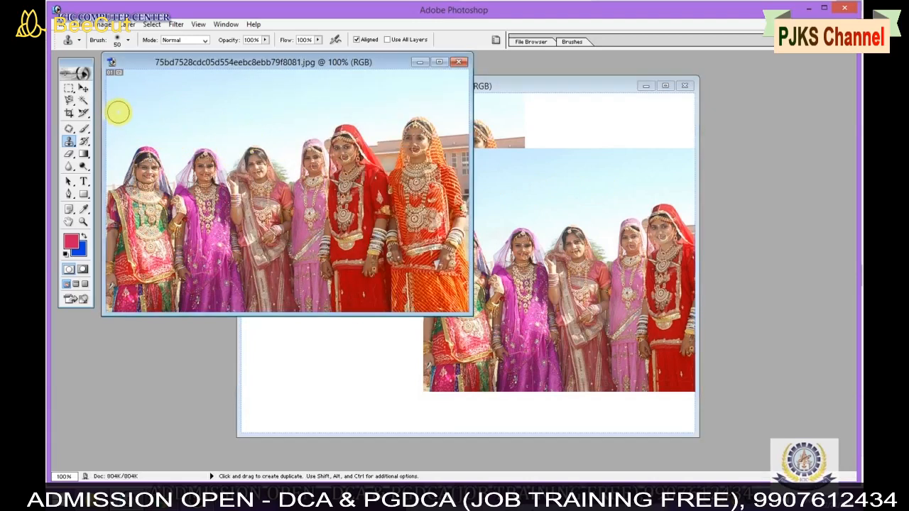
mouse_move(138, 126)
mouse_down()
mouse_move(150, 196)
mouse_move(199, 123)
mouse_move(213, 137)
mouse_move(156, 193)
mouse_move(369, 137)
mouse_move(208, 148)
mouse_move(371, 144)
mouse_move(346, 161)
mouse_move(266, 156)
mouse_move(212, 190)
mouse_move(211, 215)
mouse_move(181, 232)
mouse_move(316, 275)
mouse_move(343, 242)
mouse_move(465, 177)
mouse_move(438, 233)
mouse_move(371, 176)
mouse_move(442, 141)
mouse_move(353, 178)
mouse_move(147, 178)
mouse_move(122, 104)
mouse_move(131, 156)
mouse_move(360, 79)
mouse_move(289, 97)
mouse_move(321, 131)
mouse_move(334, 213)
mouse_move(354, 204)
mouse_move(113, 227)
mouse_move(129, 203)
mouse_move(175, 270)
mouse_move(429, 298)
mouse_move(161, 285)
mouse_move(155, 228)
mouse_up()
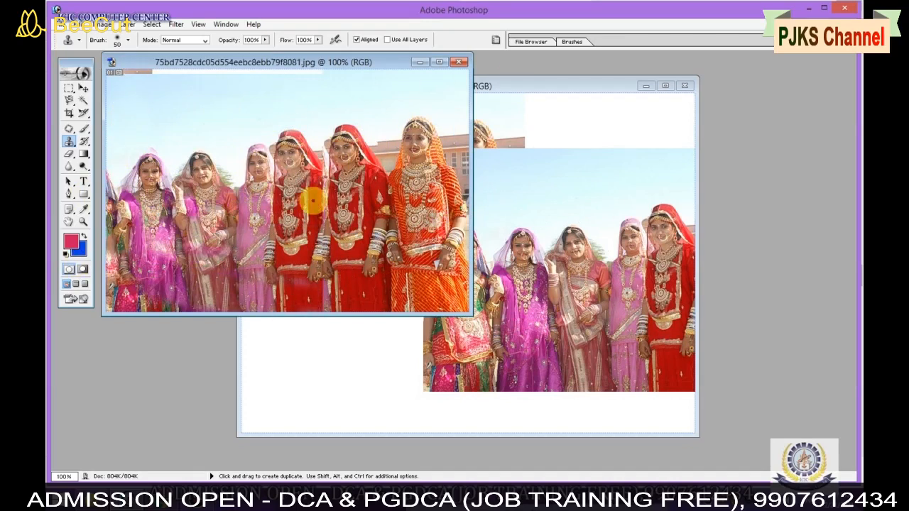
Step: Return to the group photo and open the image ACTRESS.jpg
click(507, 180)
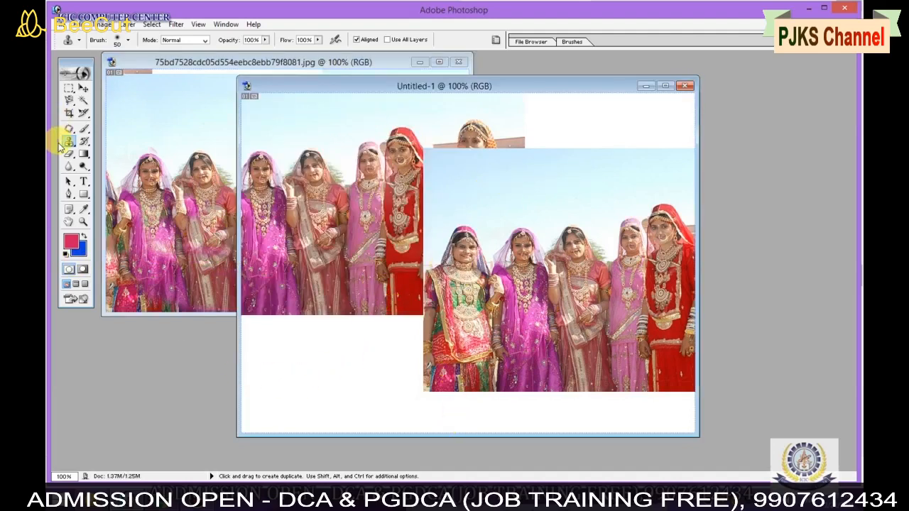
alt+click(221, 188)
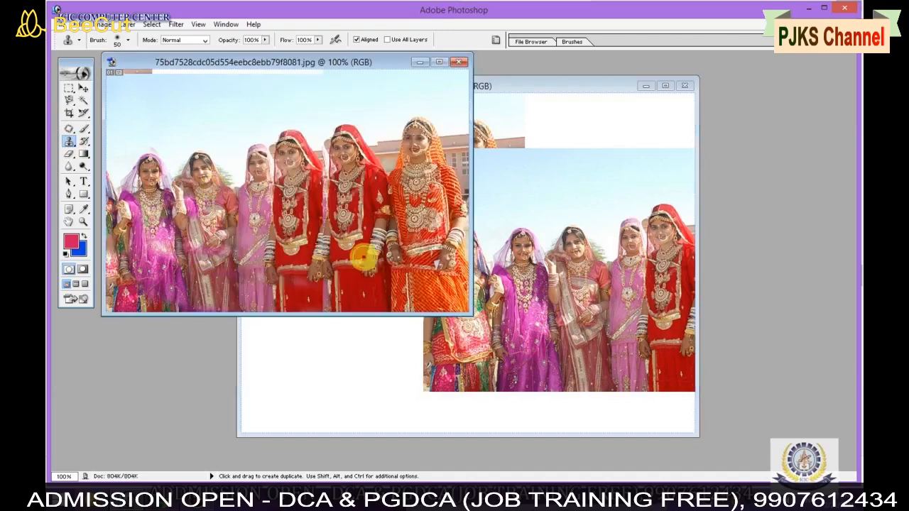
double_click(178, 392)
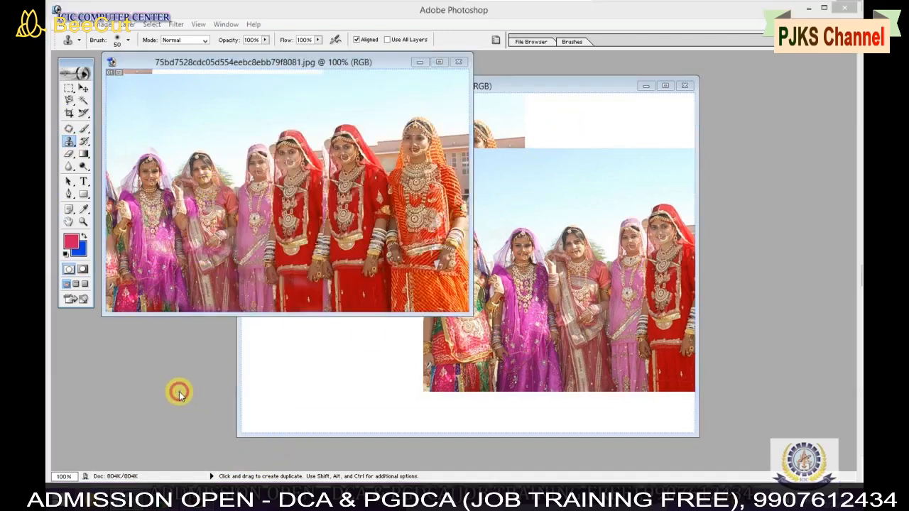
double_click(438, 213)
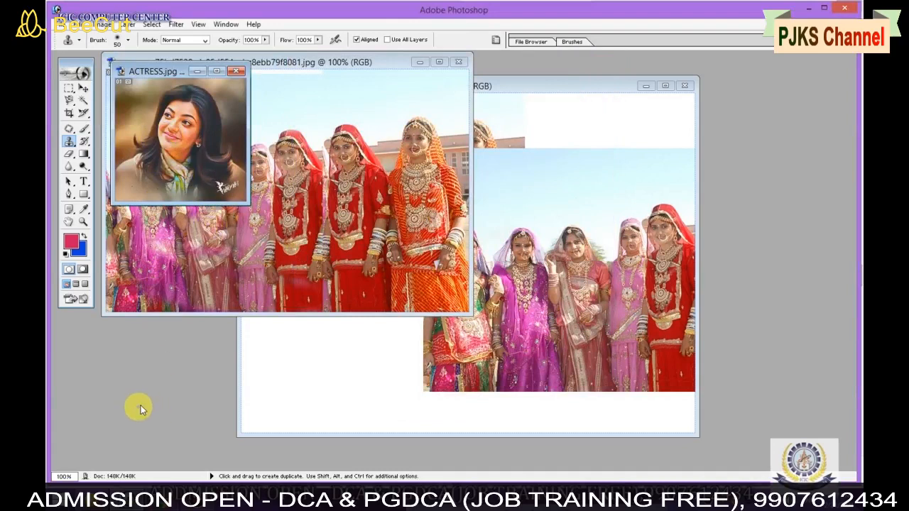
Step: Create a new white document with the 640 x 480 preset and move its window clear of the open photos
click(59, 26)
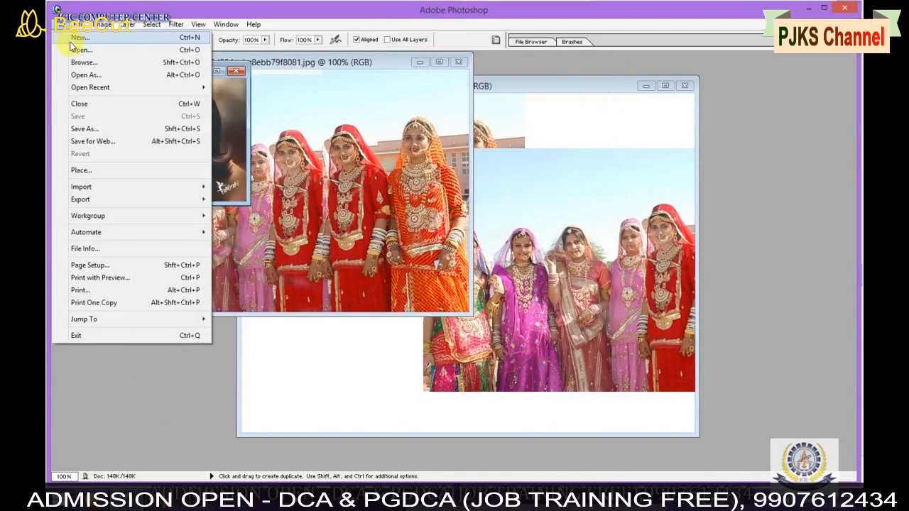
click(71, 36)
click(432, 206)
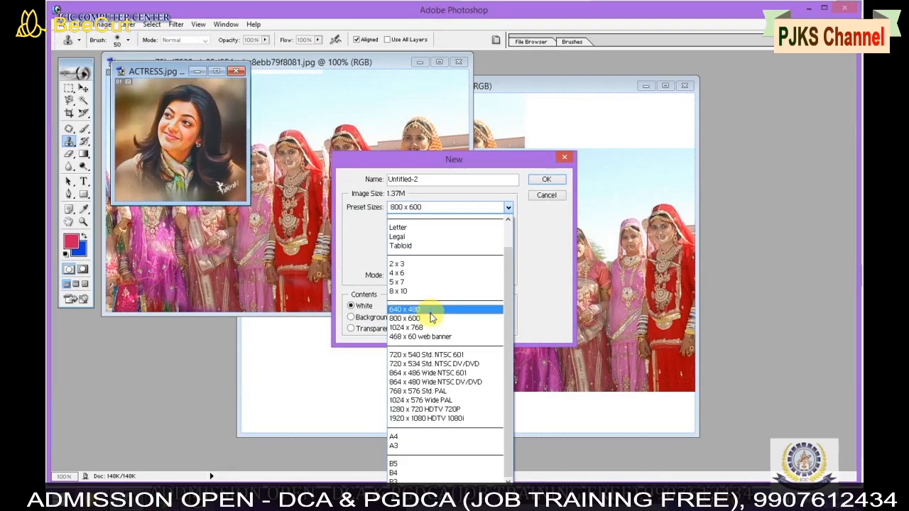
click(431, 310)
click(546, 180)
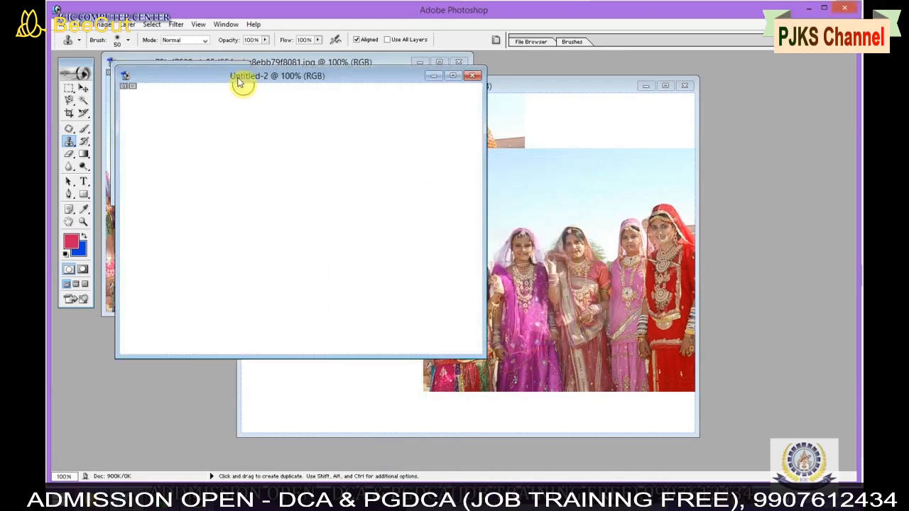
drag(307, 78, 546, 93)
Step: Sample the woman in pink in the group photo and clone across Untitled-2's upper area, with the brush enlarged to 125
click(284, 235)
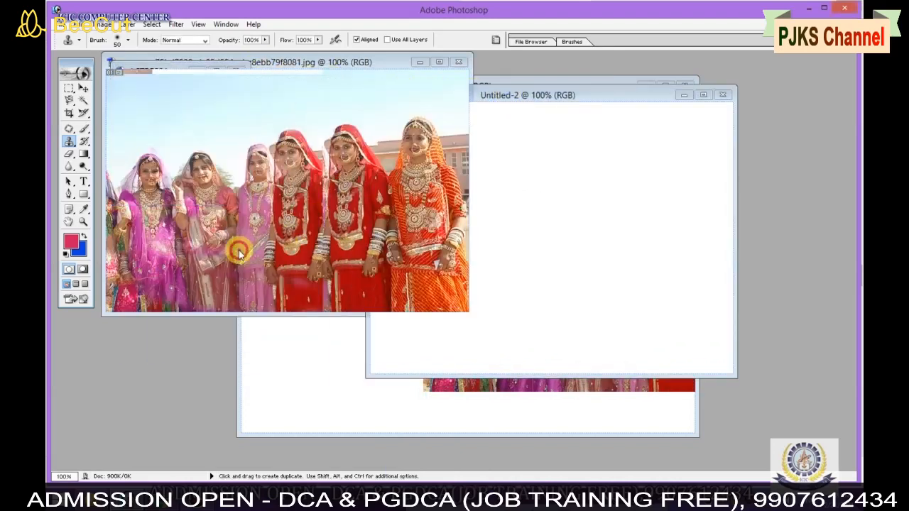
key(alt)
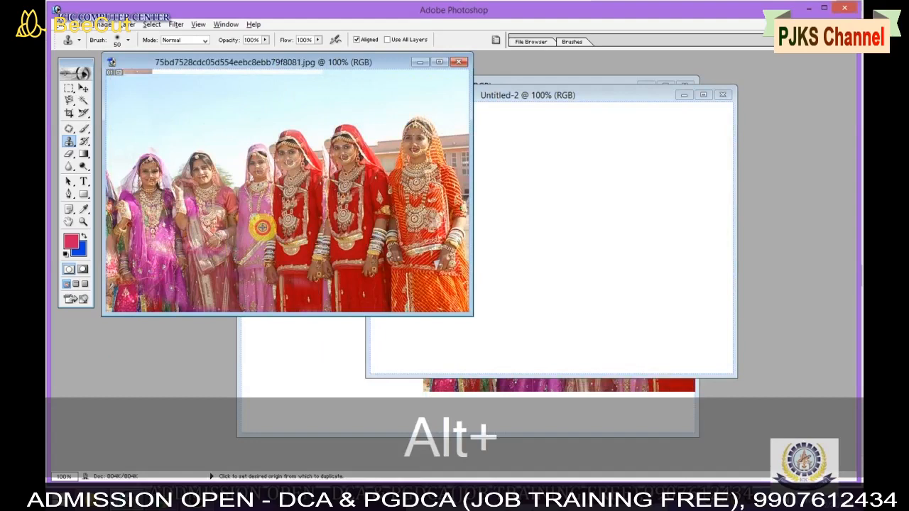
click(632, 189)
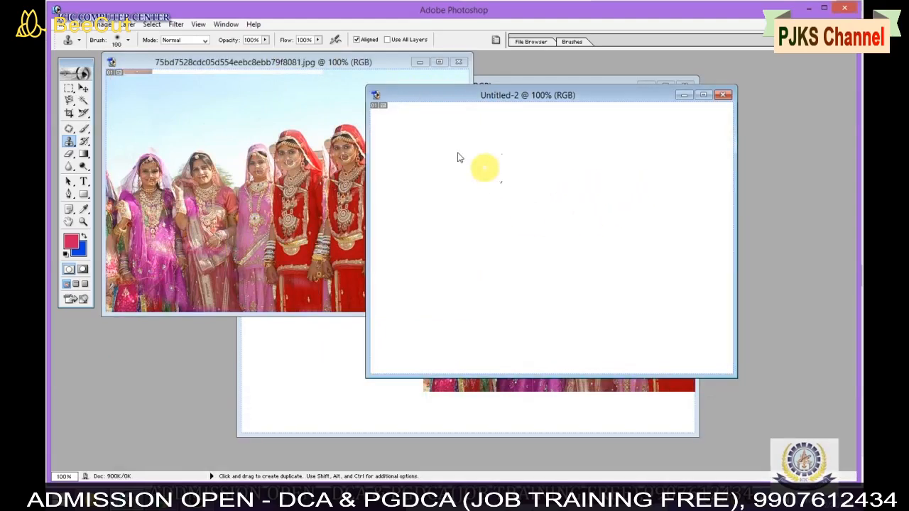
mouse_move(402, 128)
mouse_down()
mouse_move(714, 136)
mouse_move(397, 184)
mouse_move(637, 206)
mouse_move(399, 261)
mouse_move(452, 171)
mouse_move(593, 139)
mouse_move(461, 147)
mouse_move(410, 138)
mouse_move(422, 114)
mouse_up()
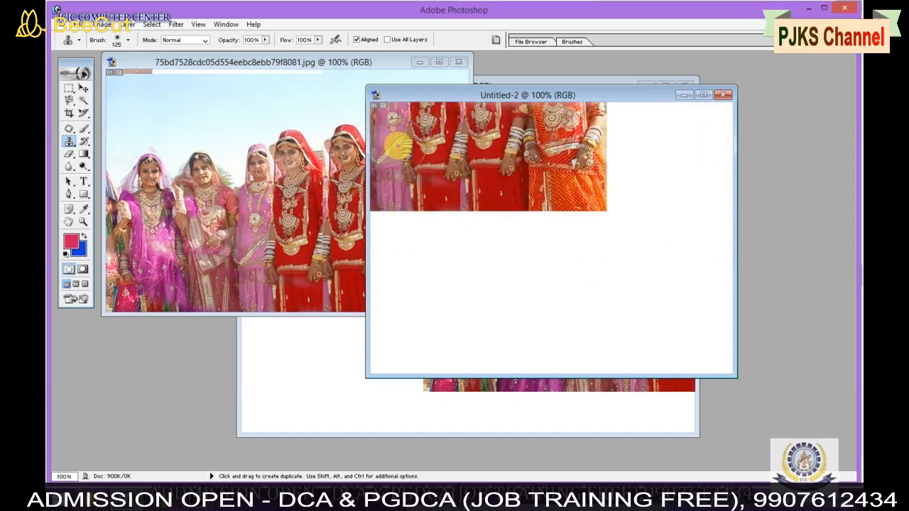
Step: Resample the clone source on the first woman in red and paint the whole group across Untitled-2
click(283, 220)
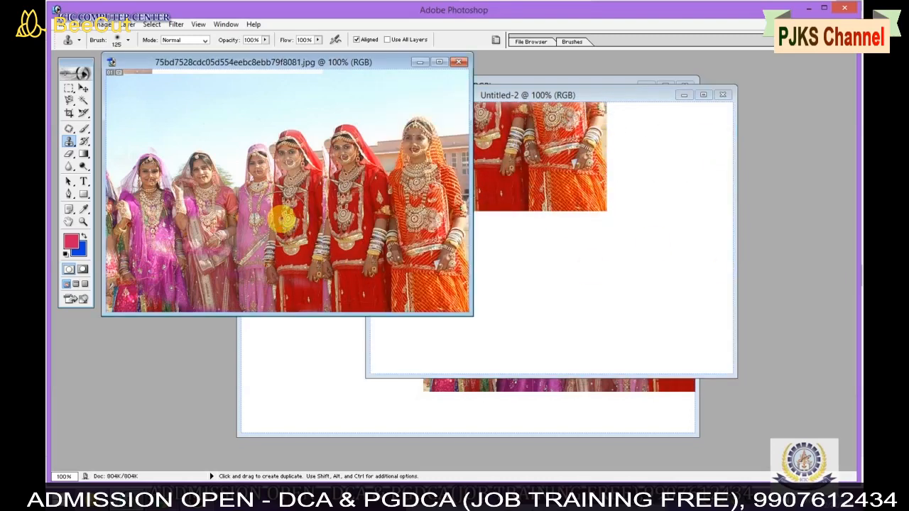
alt+click(283, 220)
click(630, 221)
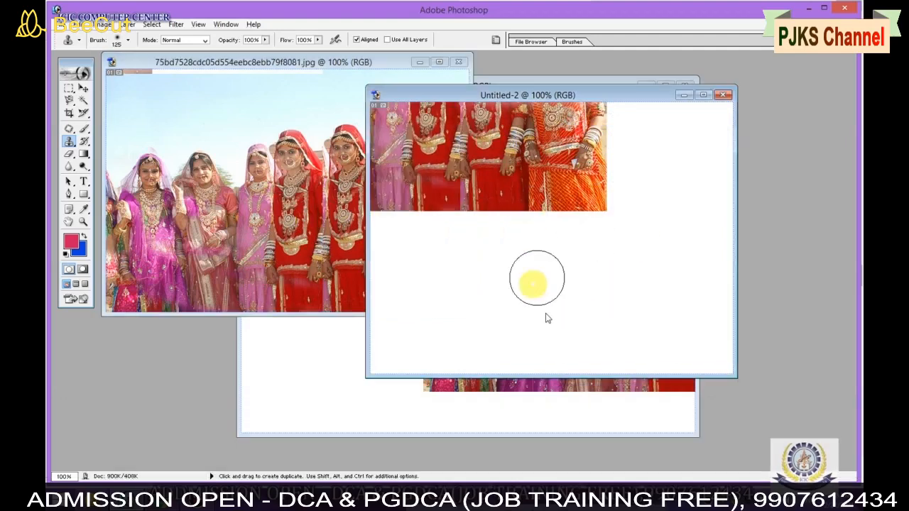
mouse_move(572, 258)
mouse_down()
mouse_move(521, 301)
mouse_move(575, 202)
mouse_move(544, 249)
mouse_move(680, 291)
mouse_move(426, 163)
mouse_move(735, 144)
mouse_move(552, 137)
mouse_move(429, 161)
mouse_up()
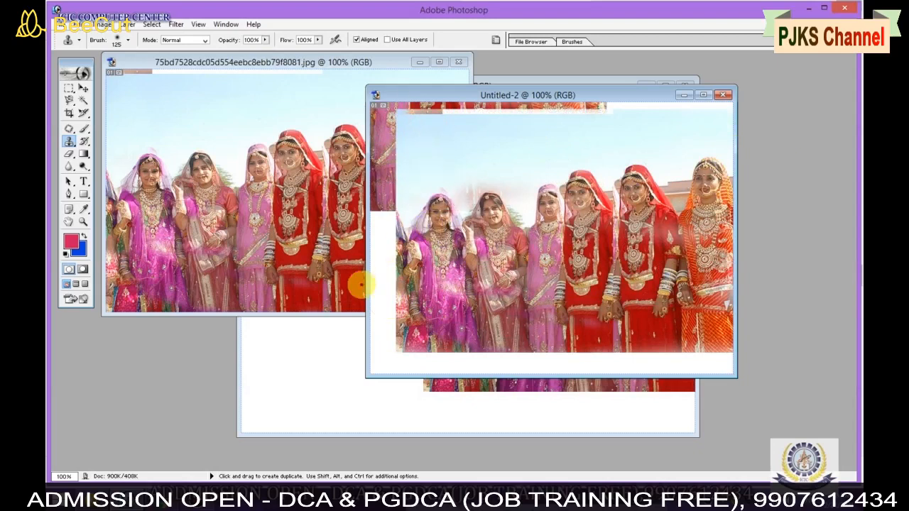
Step: Use the Move tool to copy the ACTRESS.jpg portrait into Untitled-2 and place it in the canvas's upper-left corner
click(84, 88)
click(164, 62)
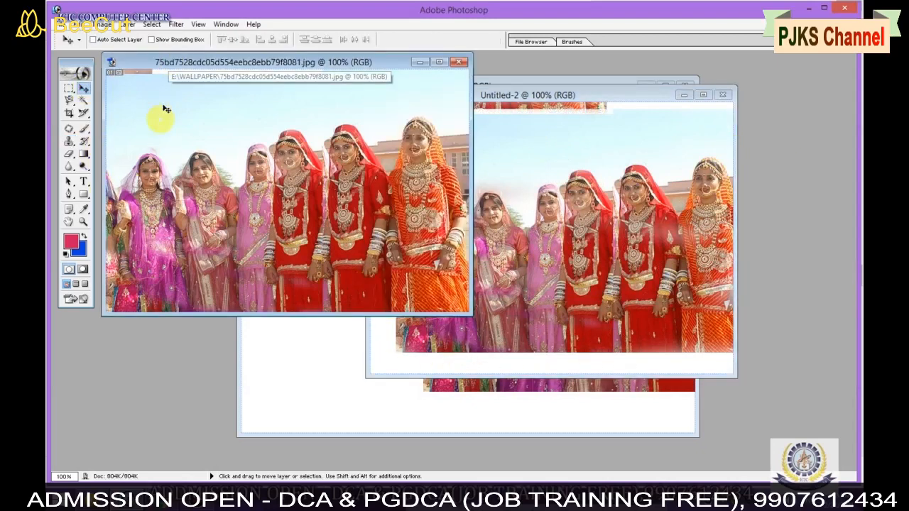
drag(246, 63, 233, 194)
click(206, 142)
drag(204, 147, 607, 228)
drag(549, 219, 415, 170)
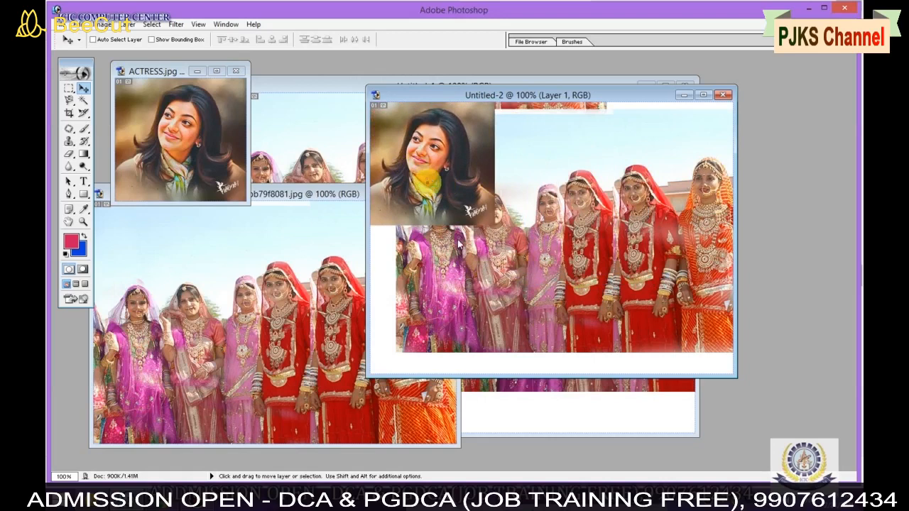
Step: List the layers beneath the portrait in Untitled-2 and shift the portrait layer slightly down
right_click(488, 222)
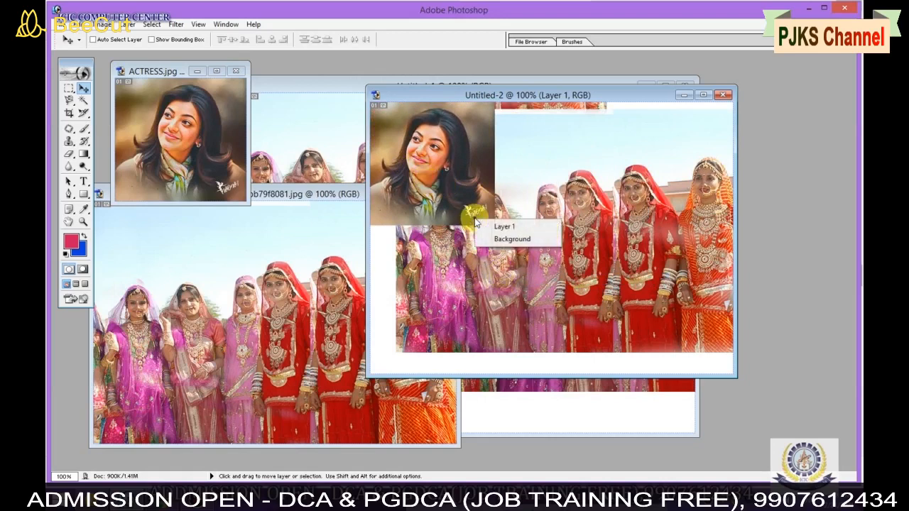
right_click(509, 199)
right_click(468, 183)
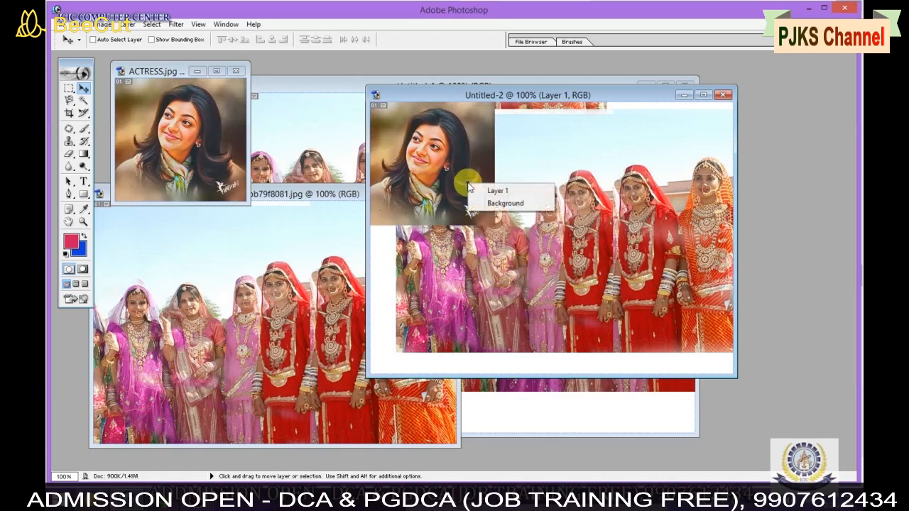
click(206, 146)
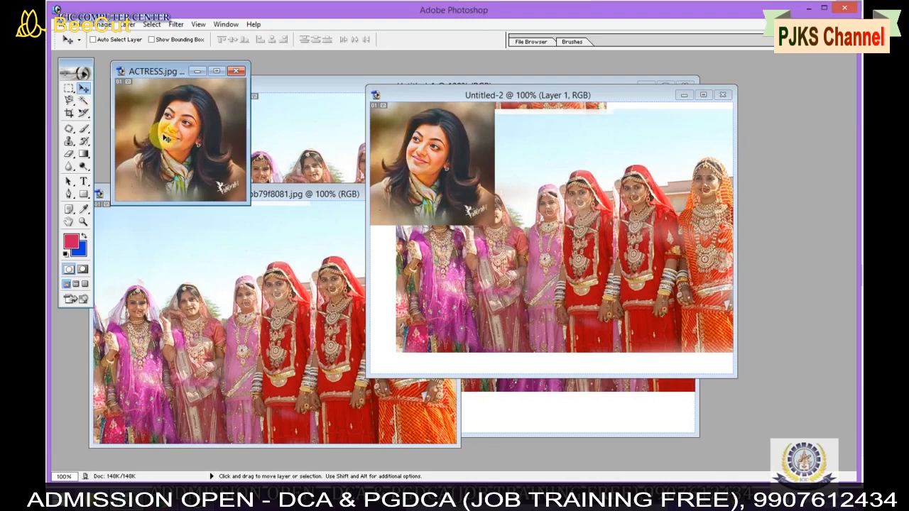
click(436, 178)
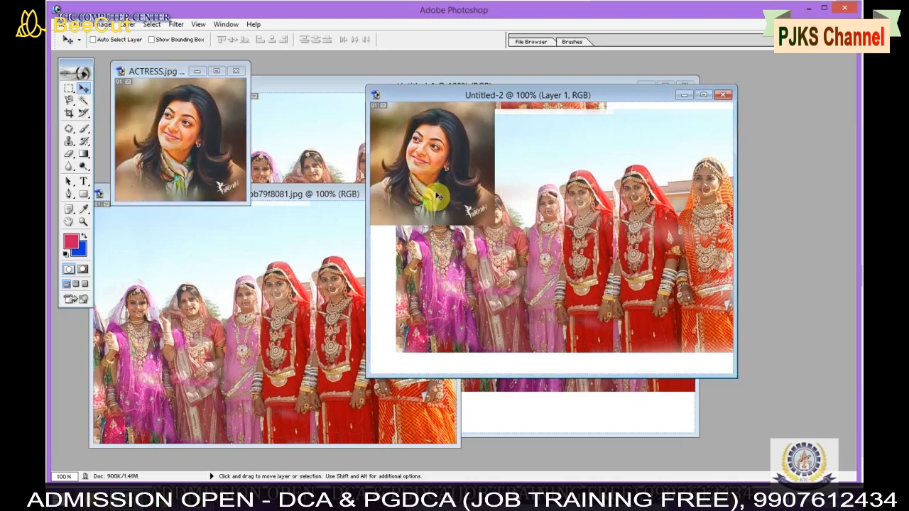
drag(438, 197, 445, 243)
Step: Make Background the active layer from the cloned women in Untitled-2, and list the layers beneath the portrait
right_click(580, 187)
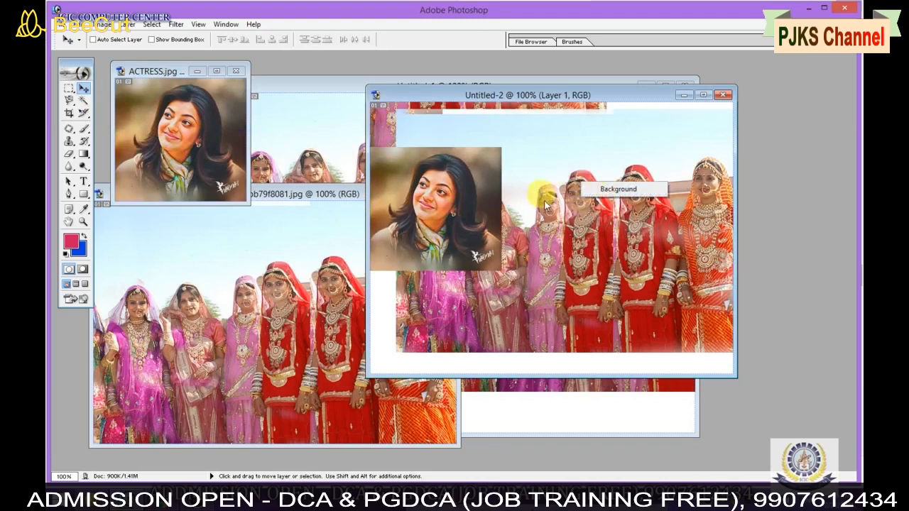
click(526, 255)
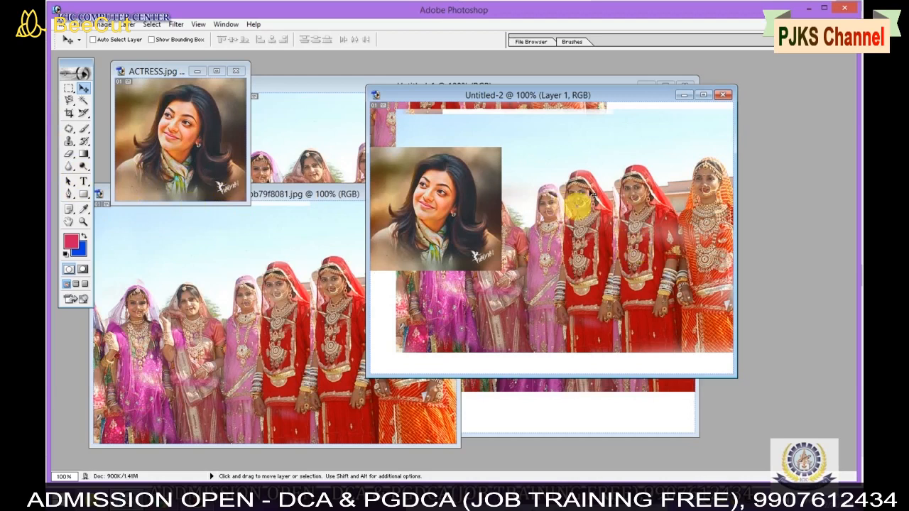
right_click(557, 178)
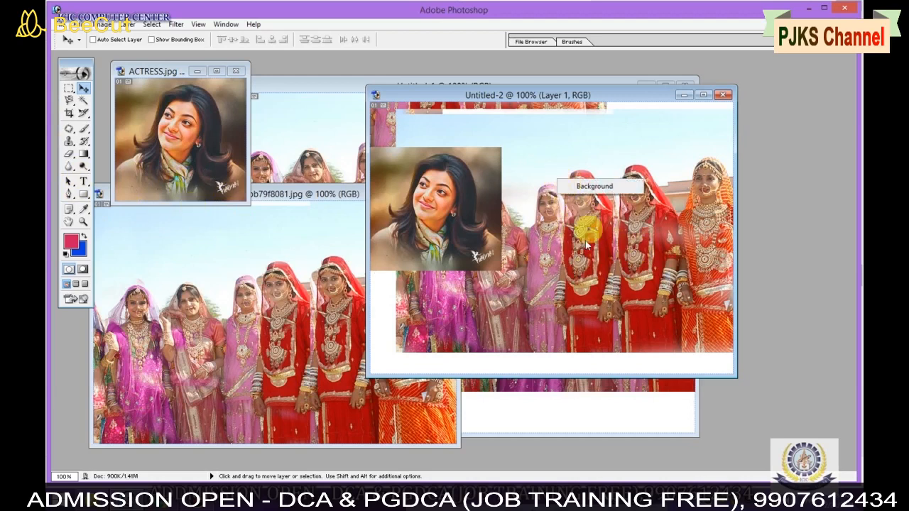
click(593, 187)
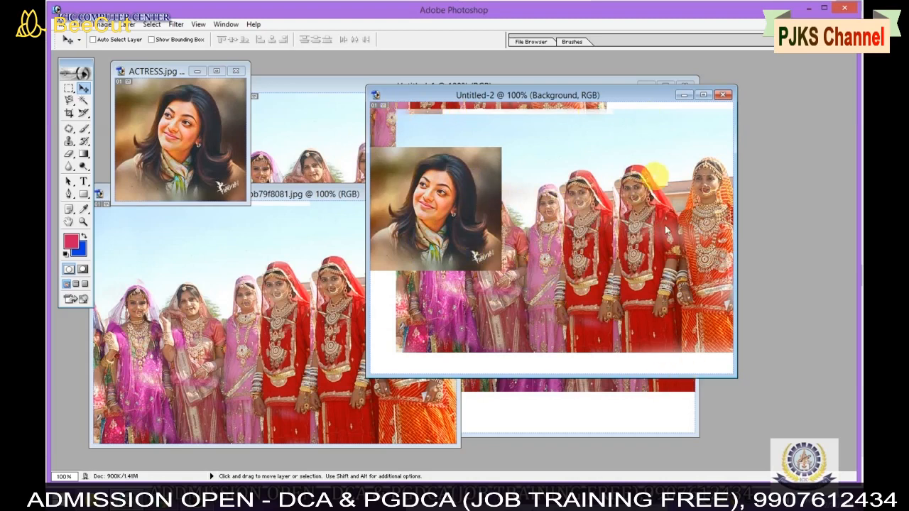
right_click(433, 199)
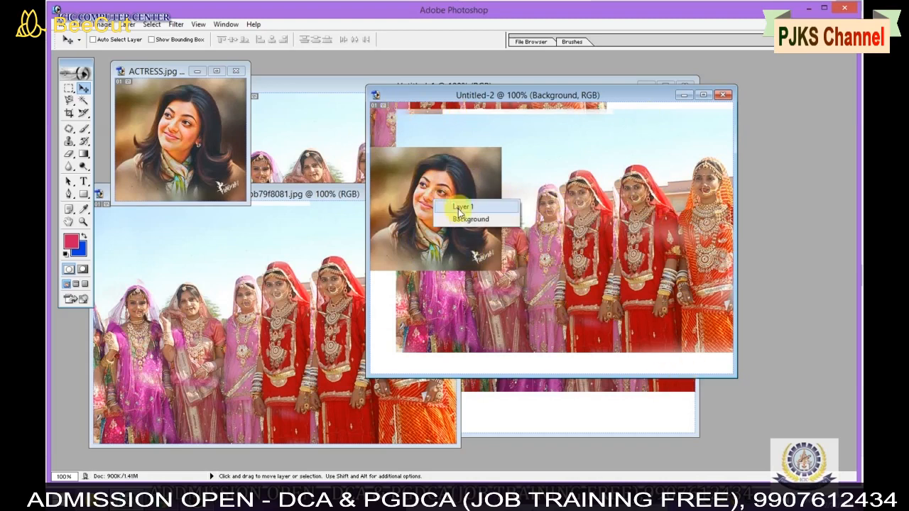
click(167, 146)
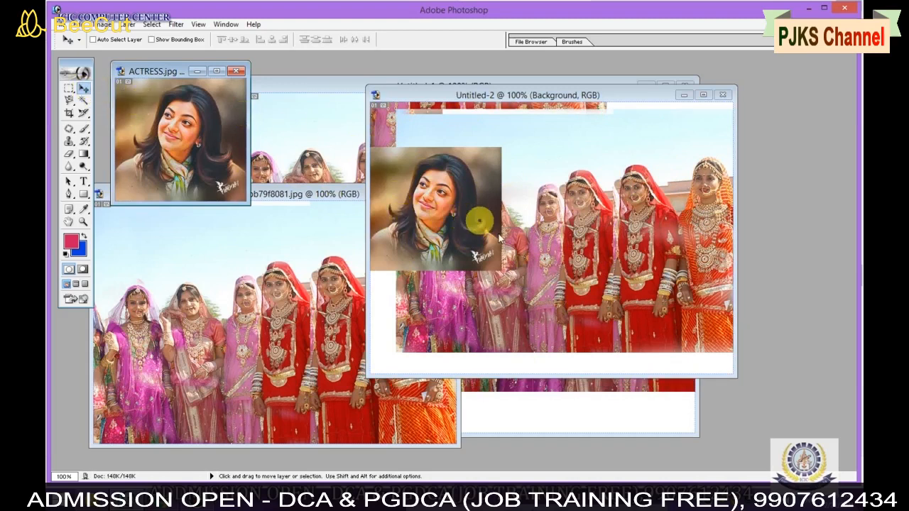
Step: Close Untitled-2, the group photo and Untitled-1 without saving, keeping ACTRESS.jpg open
click(722, 96)
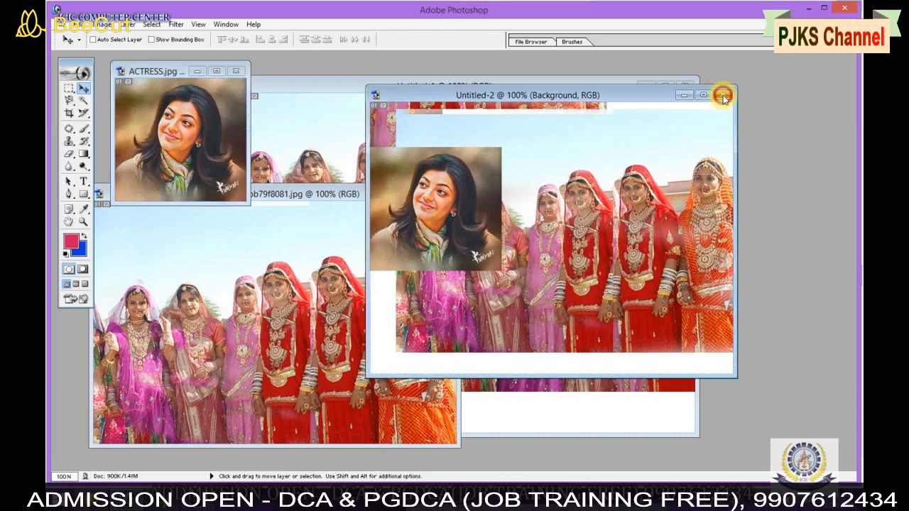
click(459, 192)
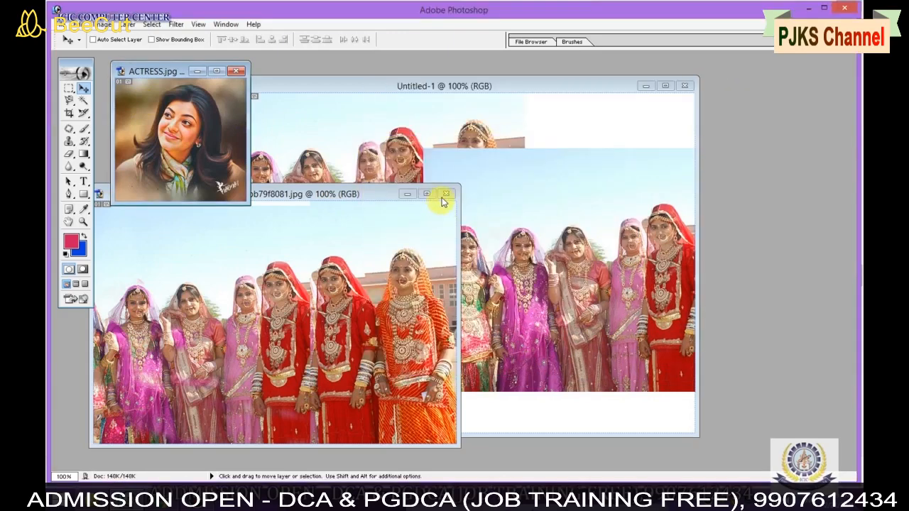
click(446, 196)
click(457, 196)
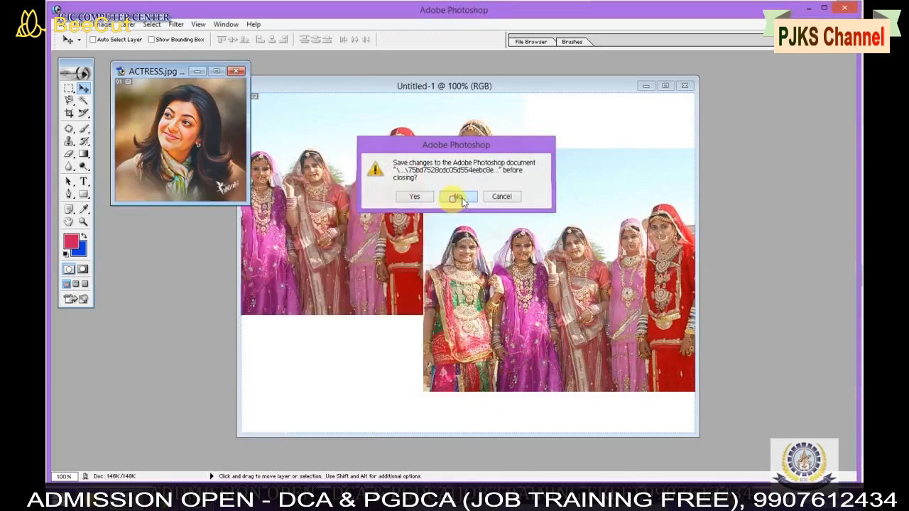
click(685, 86)
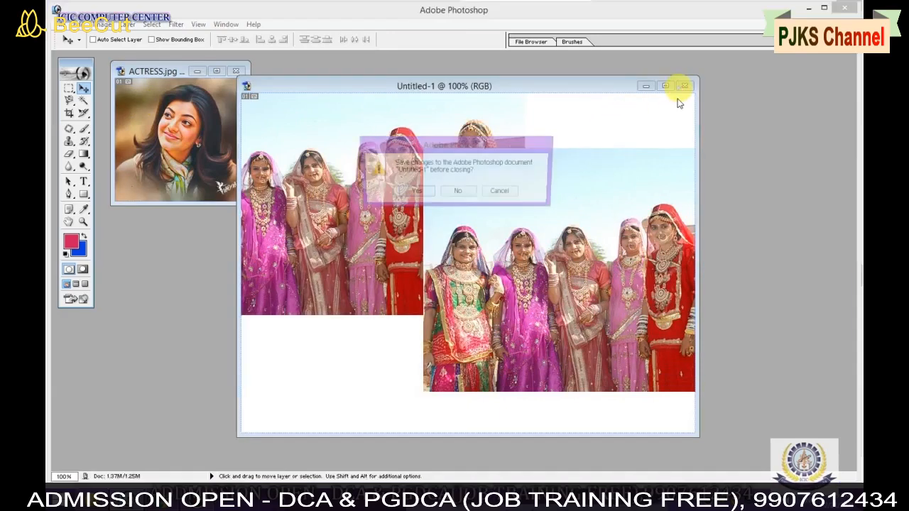
click(460, 193)
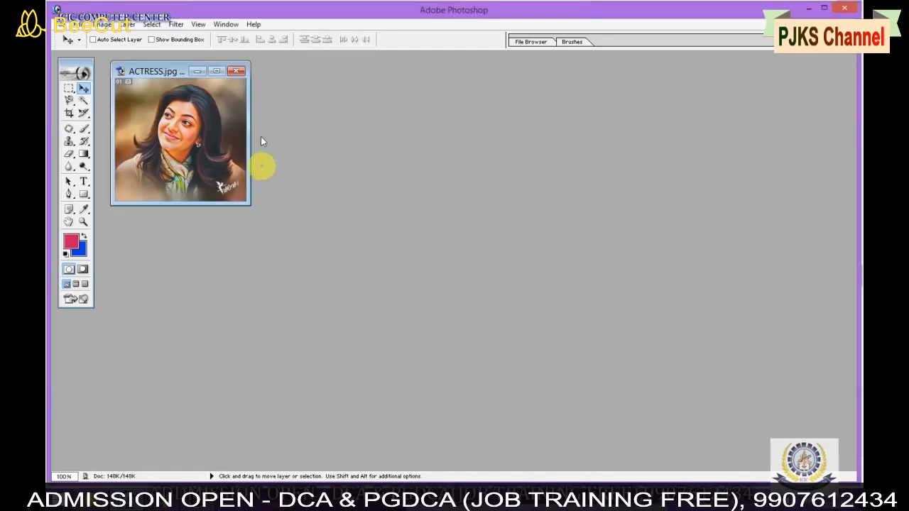
Step: Close ACTRESS.jpg and open the aaa image from the WALLPAPER folder
click(237, 70)
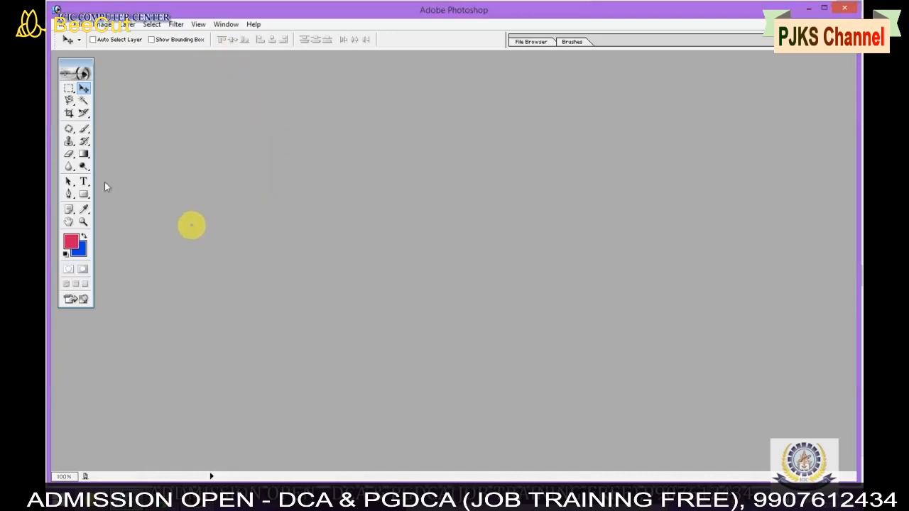
click(68, 141)
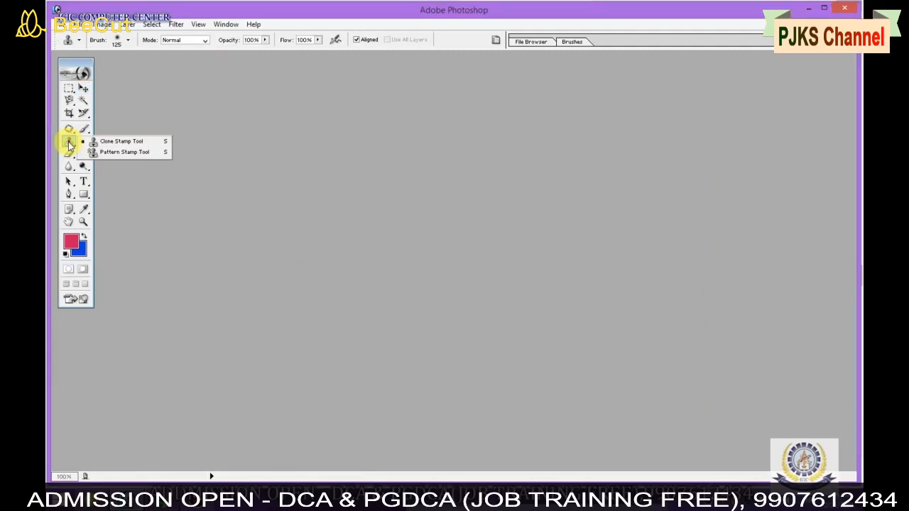
double_click(249, 173)
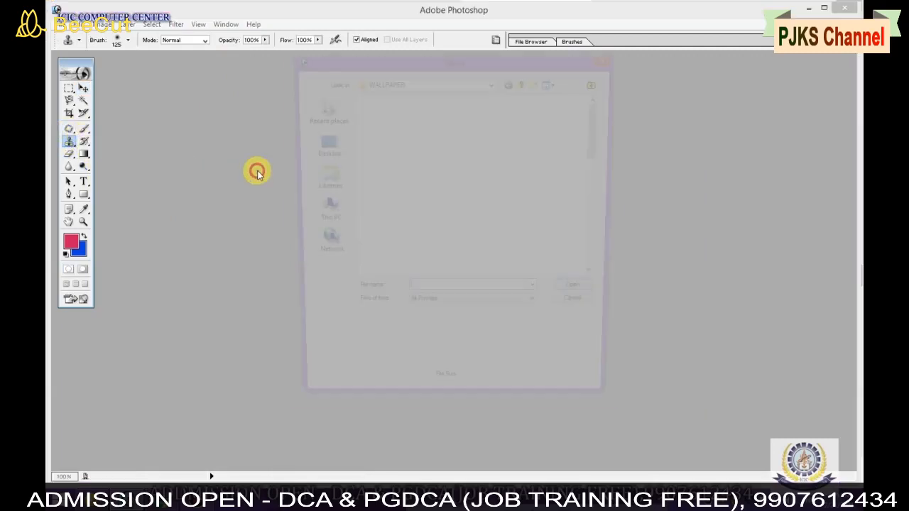
click(383, 217)
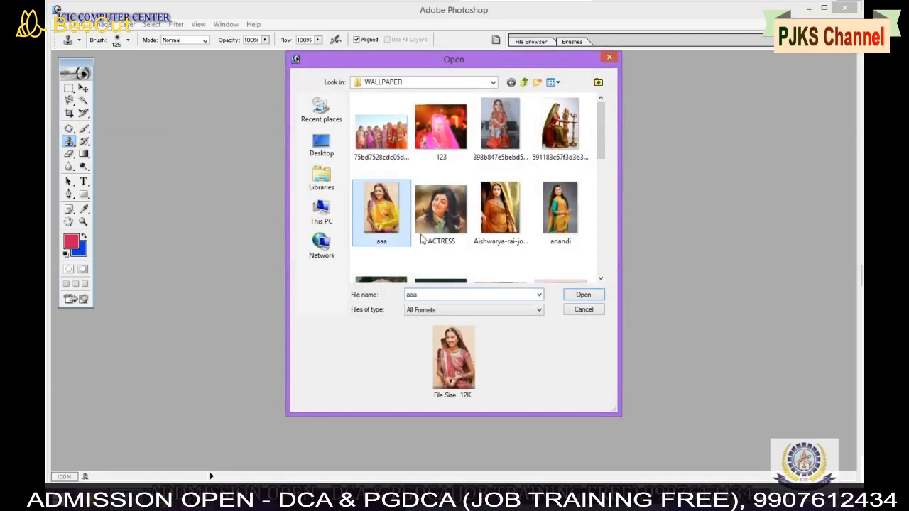
click(593, 298)
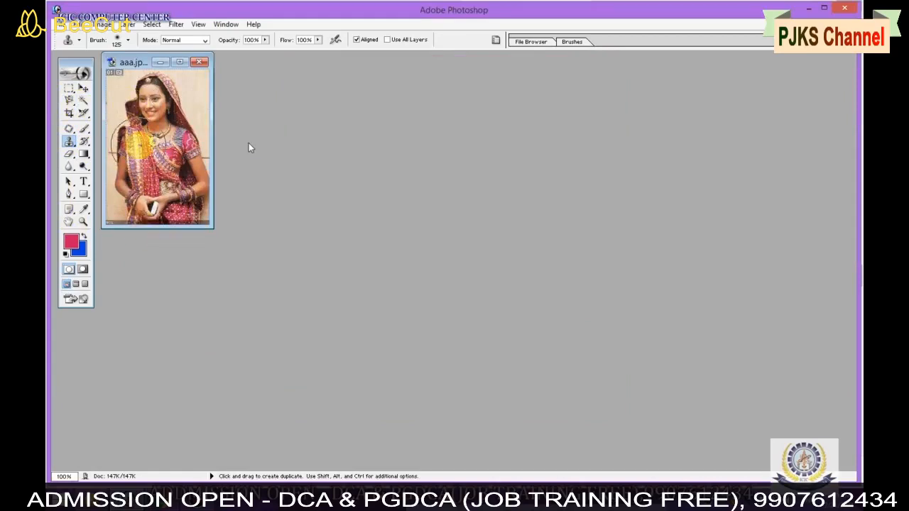
click(69, 144)
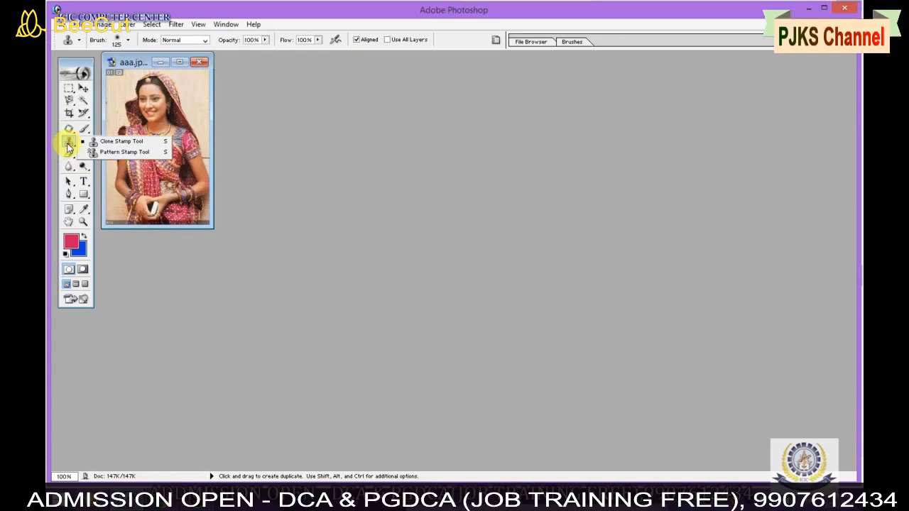
Step: Select the woman in aaa.jpg by tracing her outline with the Magnetic Lasso tool
click(69, 101)
click(69, 102)
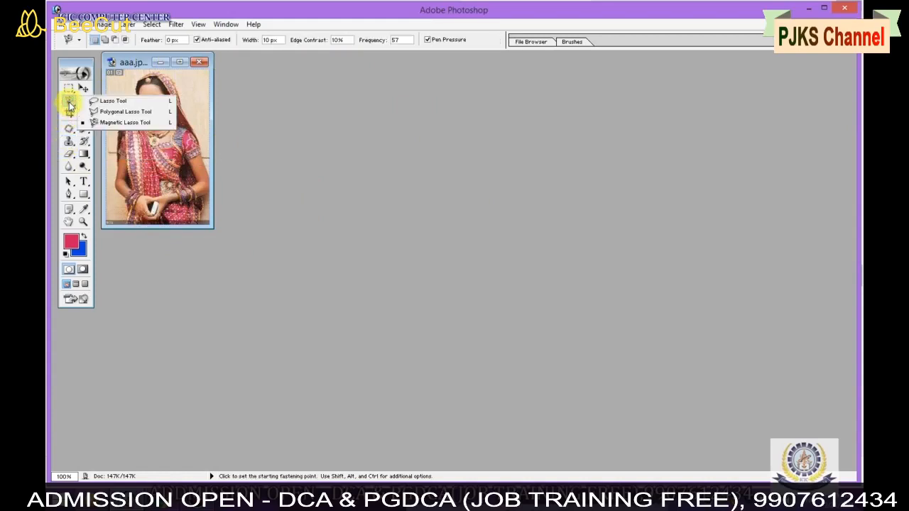
click(114, 122)
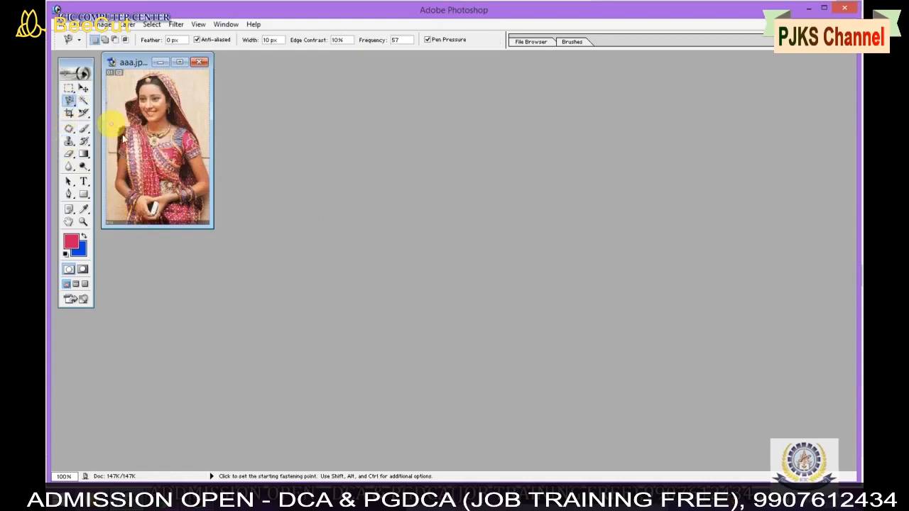
click(130, 219)
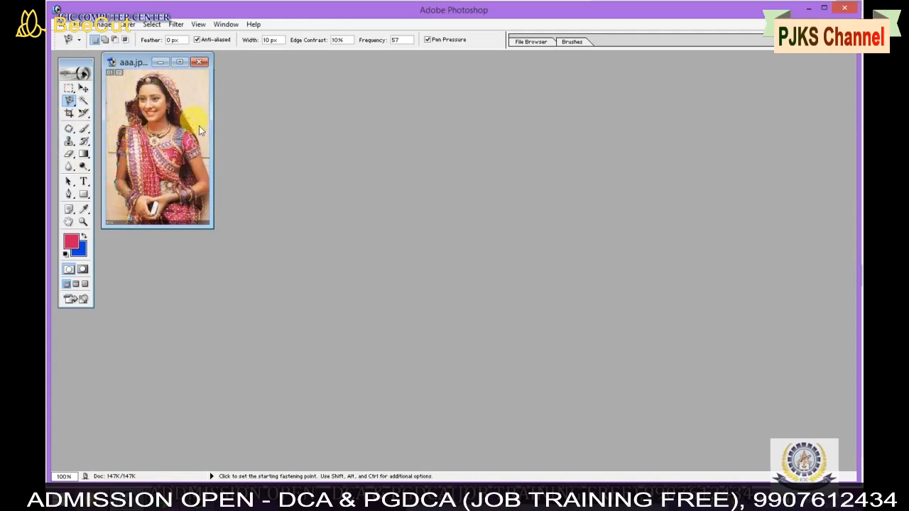
click(125, 219)
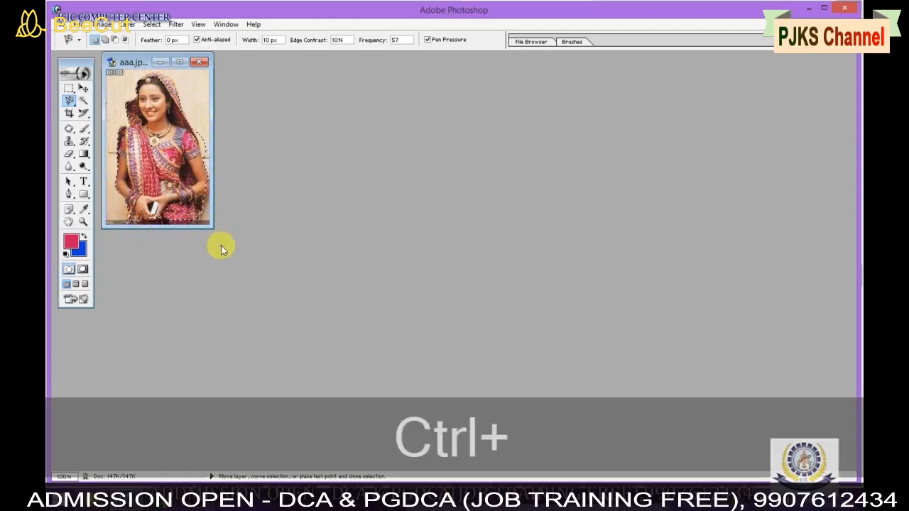
Step: Create a 640 x 480 pixel RGB document with white contents and place its window beside aaa.jpg
key(ctrl+n)
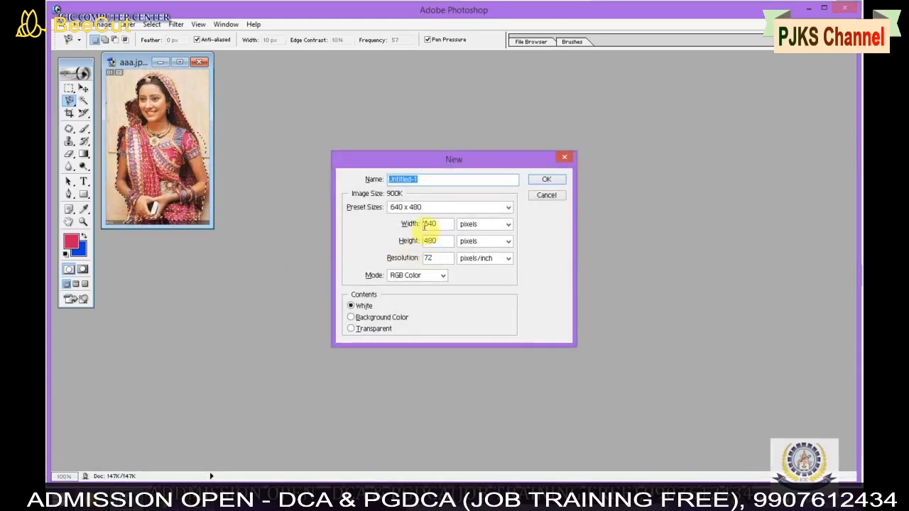
click(545, 182)
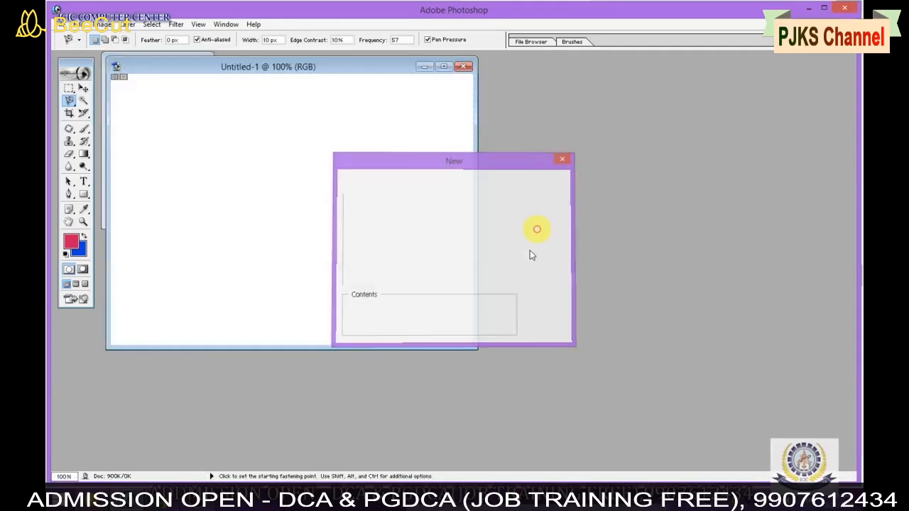
drag(244, 67, 442, 93)
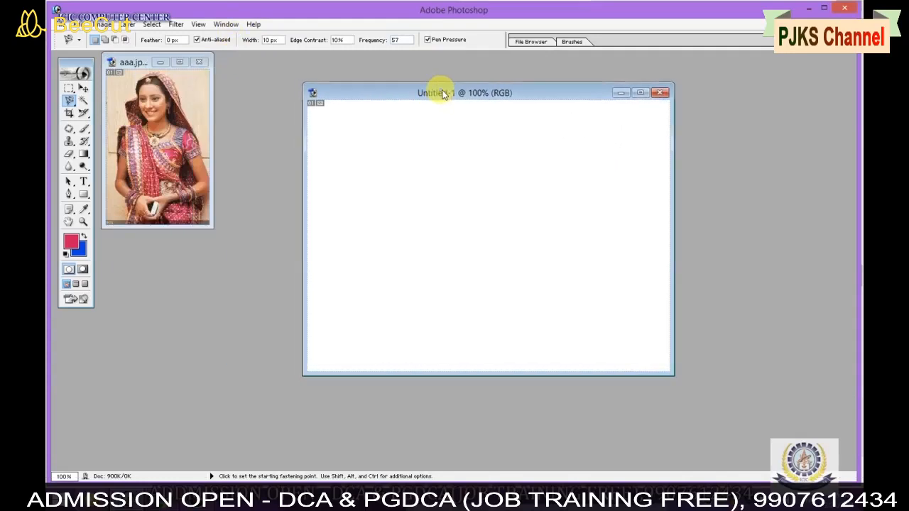
Step: Copy the selected woman from aaa.jpg into Untitled-1 with the Move tool
click(83, 88)
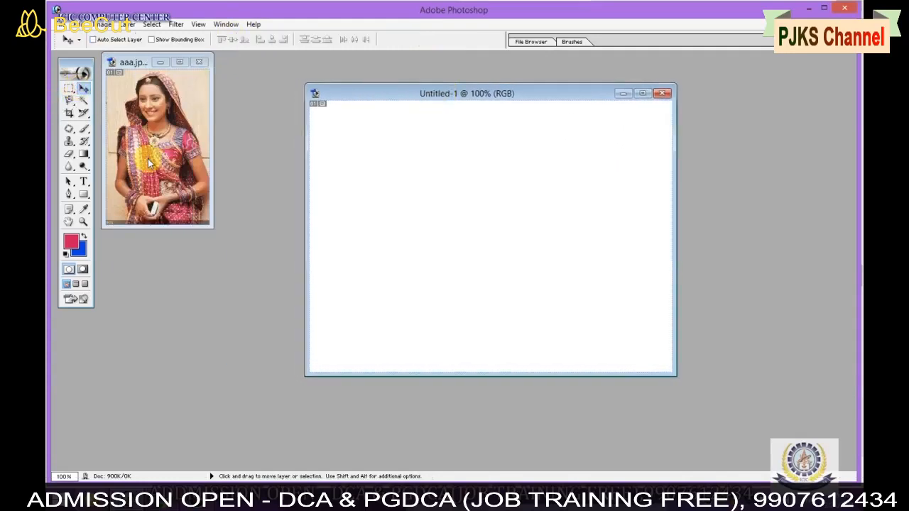
click(154, 158)
drag(178, 169, 443, 224)
Step: Place the woman's layer in the lower-right corner of the Untitled-1 canvas
drag(446, 230, 636, 313)
key(ctrl+z)
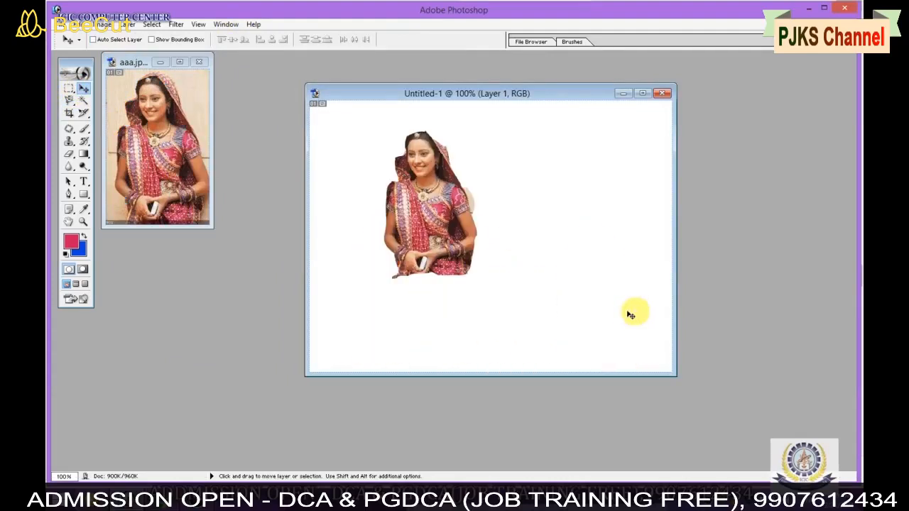
drag(443, 257, 640, 334)
key(ctrl+z)
drag(488, 264, 629, 321)
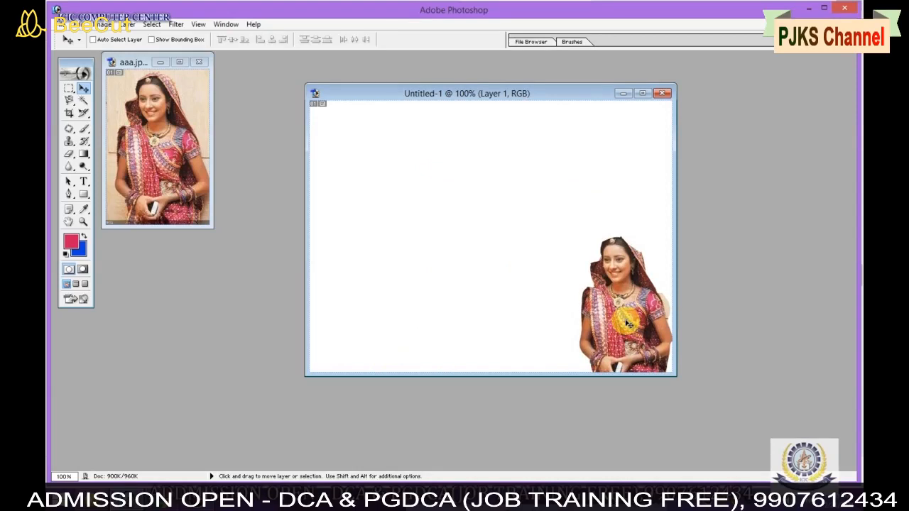
Step: Duplicate the woman into the canvas's lower-left corner and flip the copy horizontally
drag(626, 323, 353, 314)
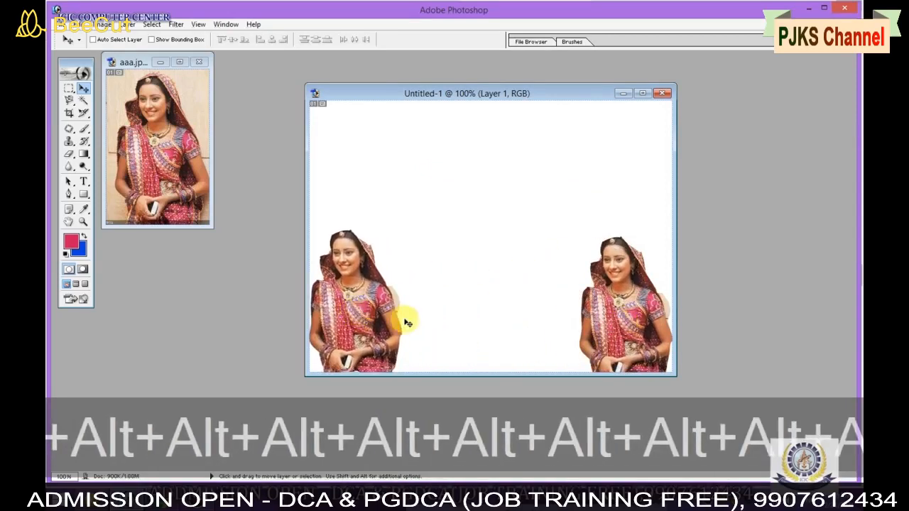
key(ctrl)
key(ctrl+t)
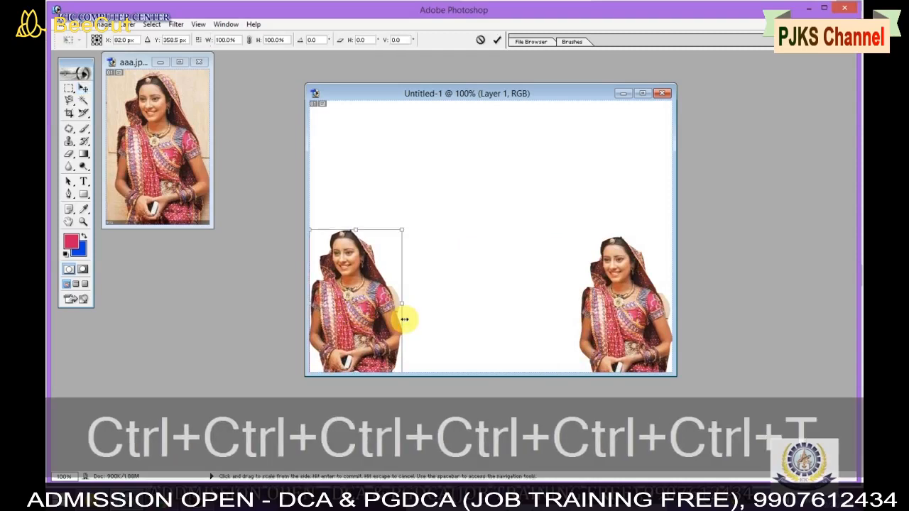
right_click(365, 304)
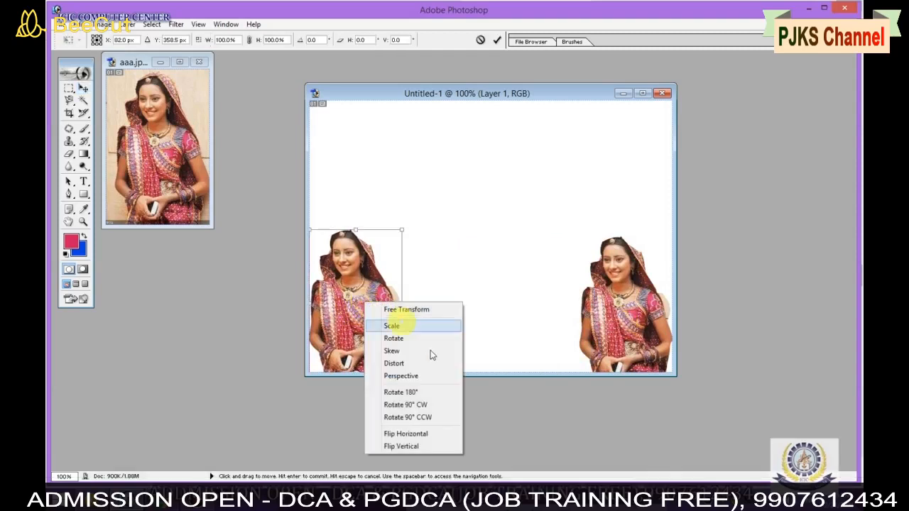
click(405, 434)
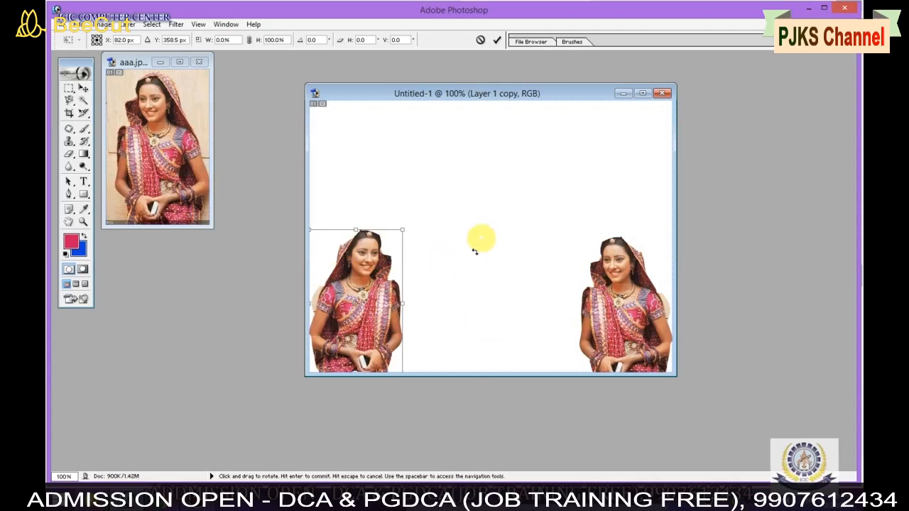
key(Return)
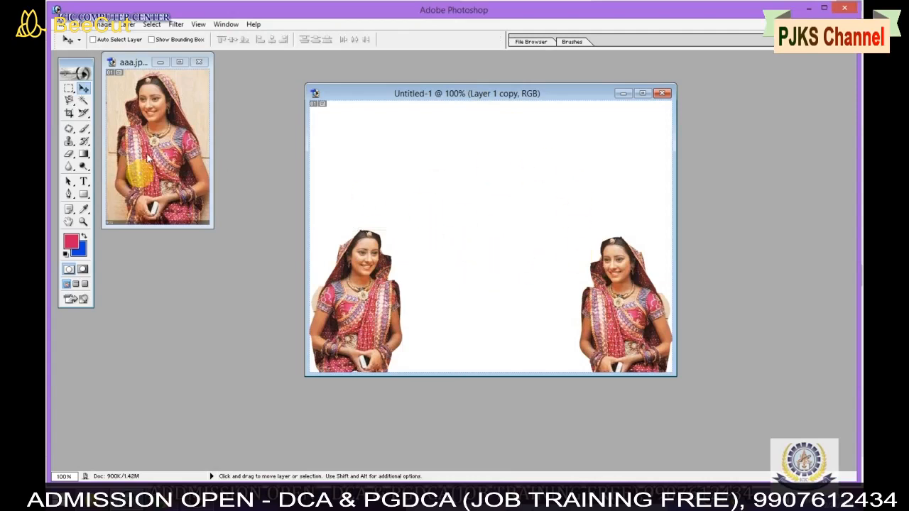
Step: Use the Pattern Stamp tool with the black-and-white checkered pattern to stamp a small dab above the left-hand woman
click(62, 27)
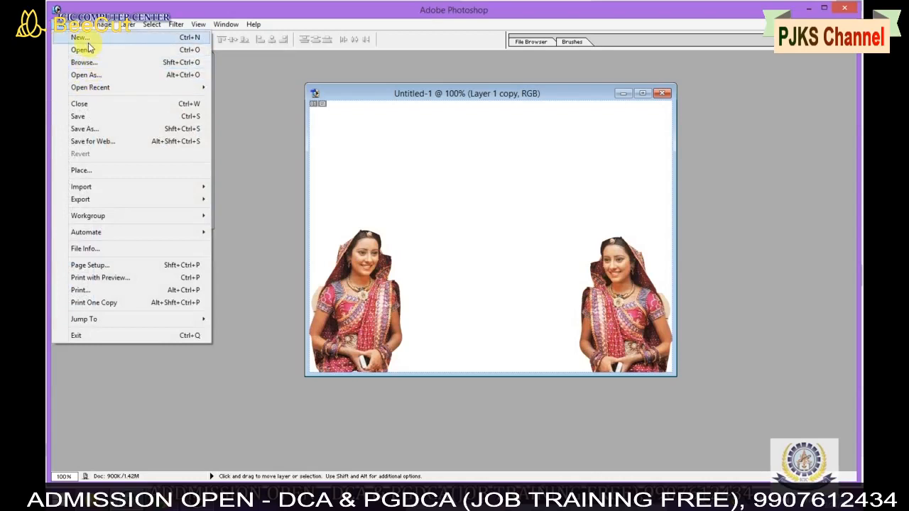
click(276, 112)
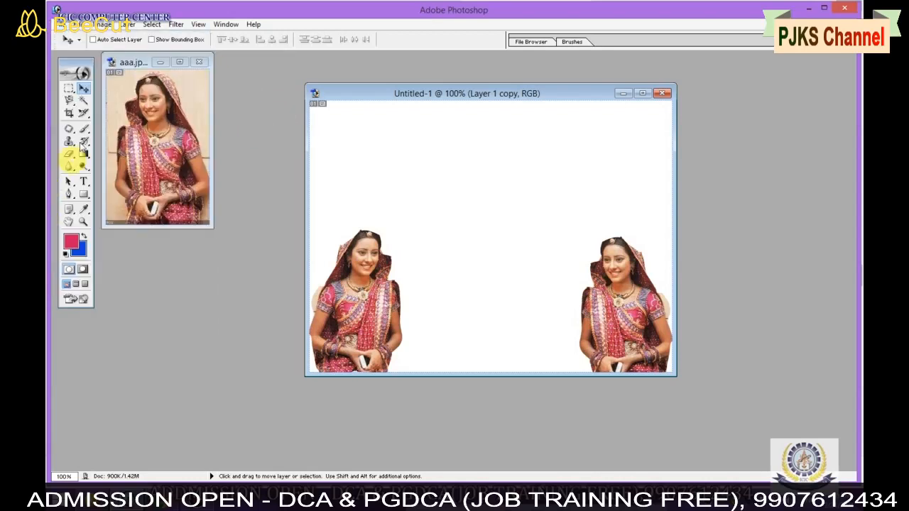
mouse_move(71, 145)
mouse_down()
mouse_move(68, 138)
mouse_move(107, 153)
mouse_up()
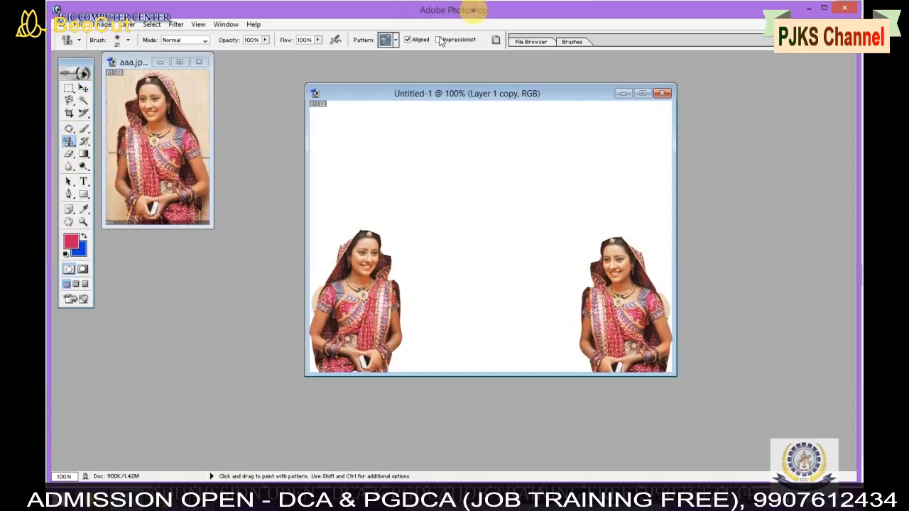
click(397, 41)
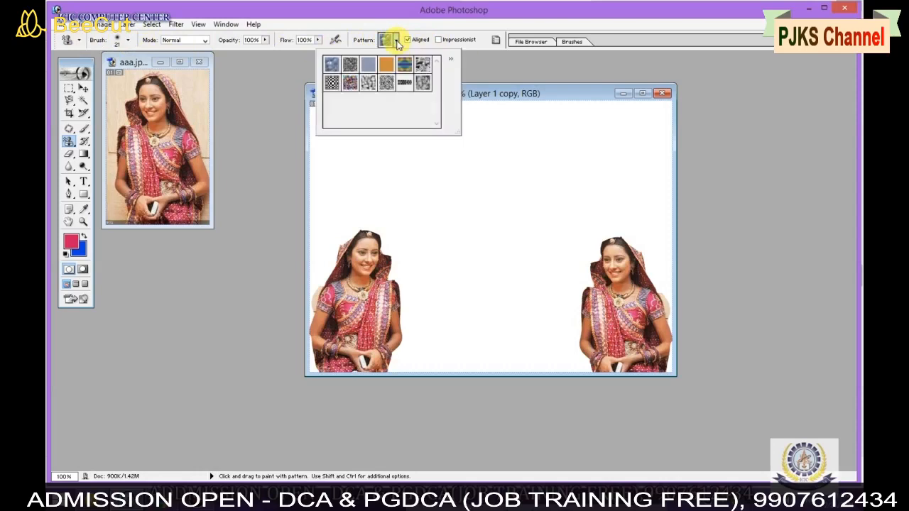
scroll(387, 92, up, 1)
scroll(377, 85, up, 1)
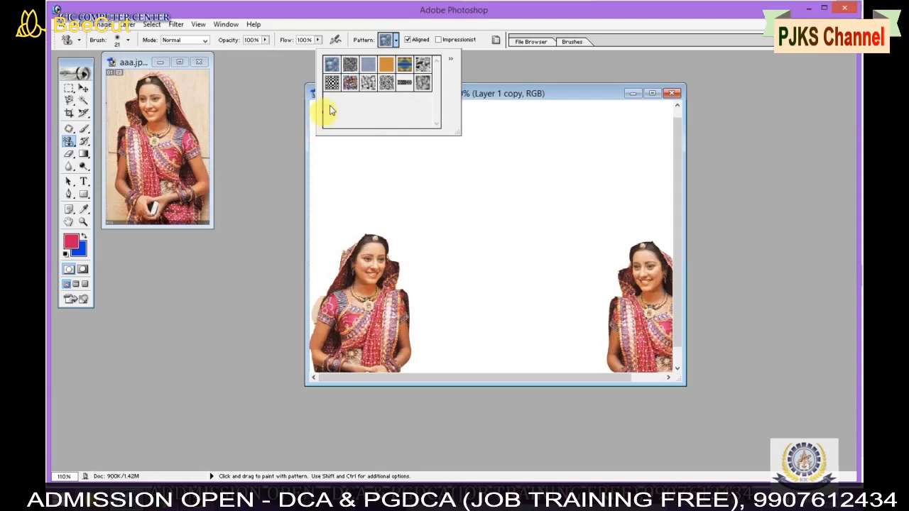
click(382, 197)
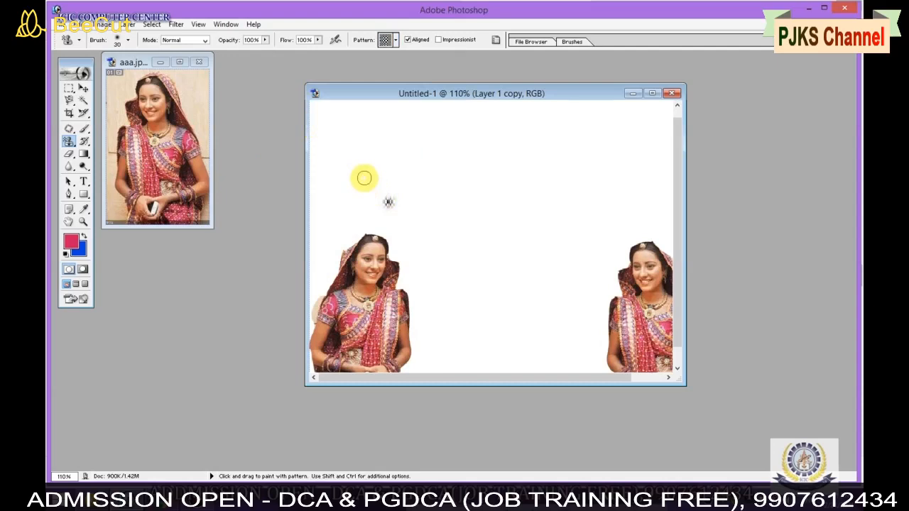
Step: Paint the checkered pattern across the whole canvas with a size 150 brush, and undo the painting
key(bracketright)
key(bracketright)
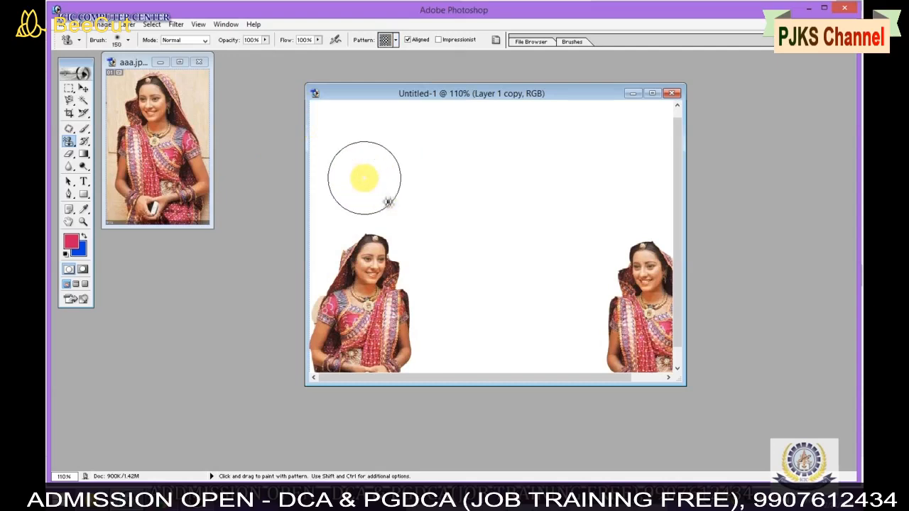
mouse_move(345, 128)
mouse_down()
mouse_move(534, 135)
mouse_move(669, 173)
mouse_move(381, 243)
mouse_move(684, 289)
mouse_move(483, 369)
mouse_move(703, 375)
mouse_move(552, 318)
mouse_move(534, 286)
mouse_move(423, 304)
mouse_move(336, 273)
mouse_move(502, 306)
mouse_up()
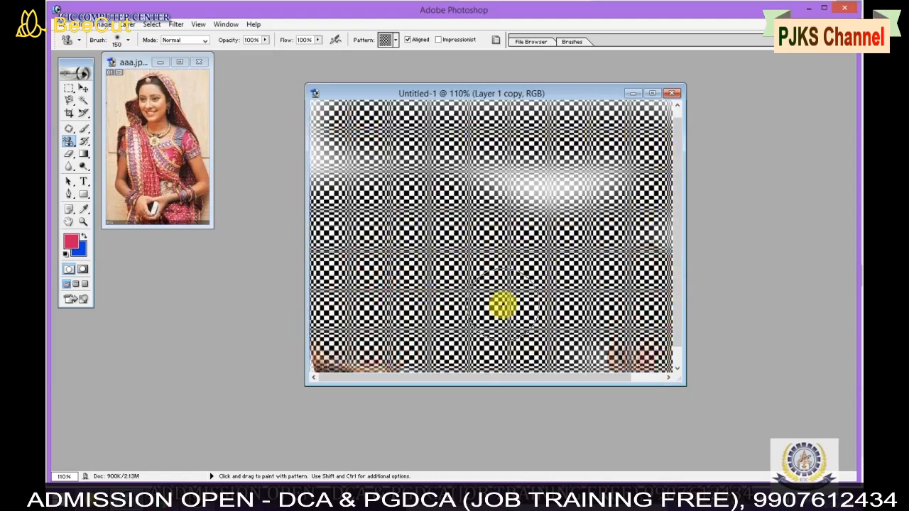
key(ctrl+alt+z)
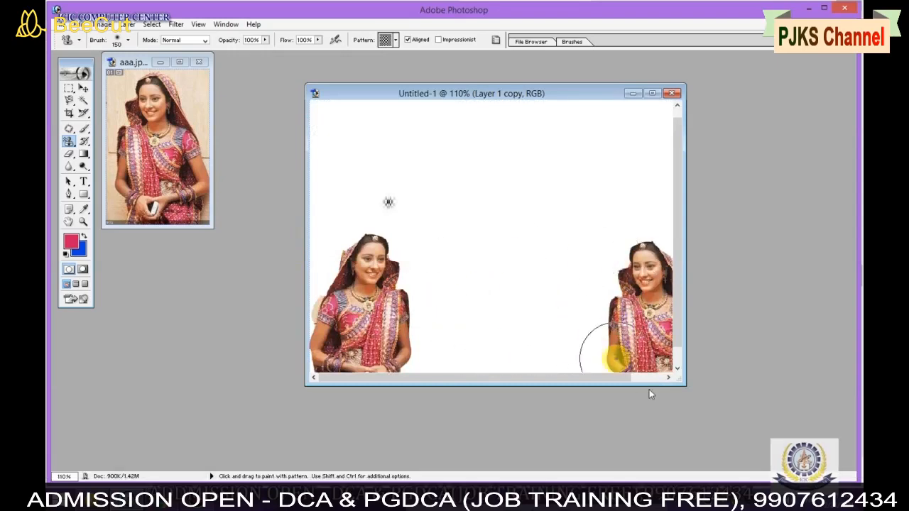
Step: Enlarge the Untitled-1 window to fit the whole canvas, and use the Move tool to list the layers beneath each woman
drag(682, 384, 731, 416)
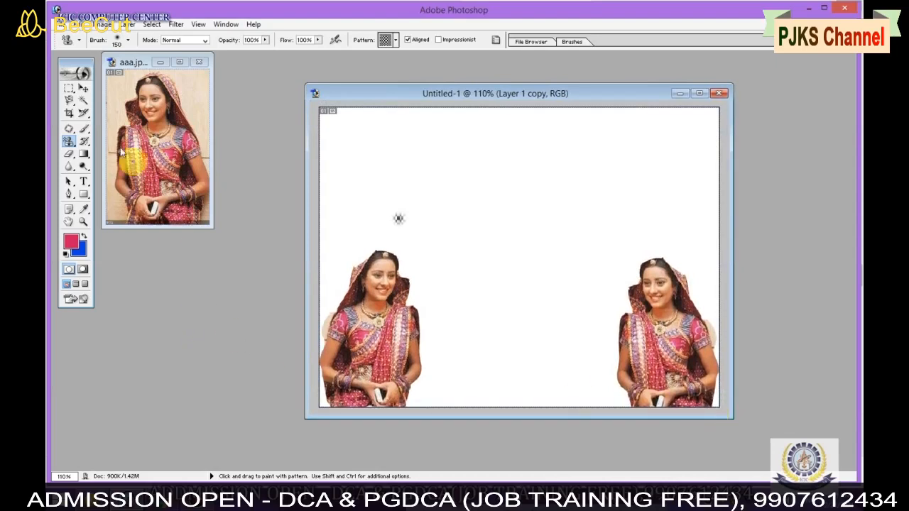
click(83, 92)
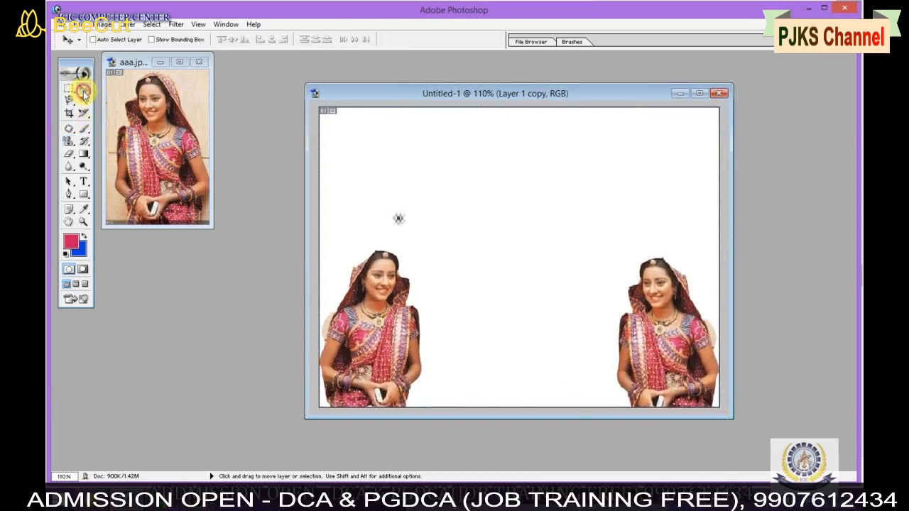
right_click(480, 268)
right_click(376, 313)
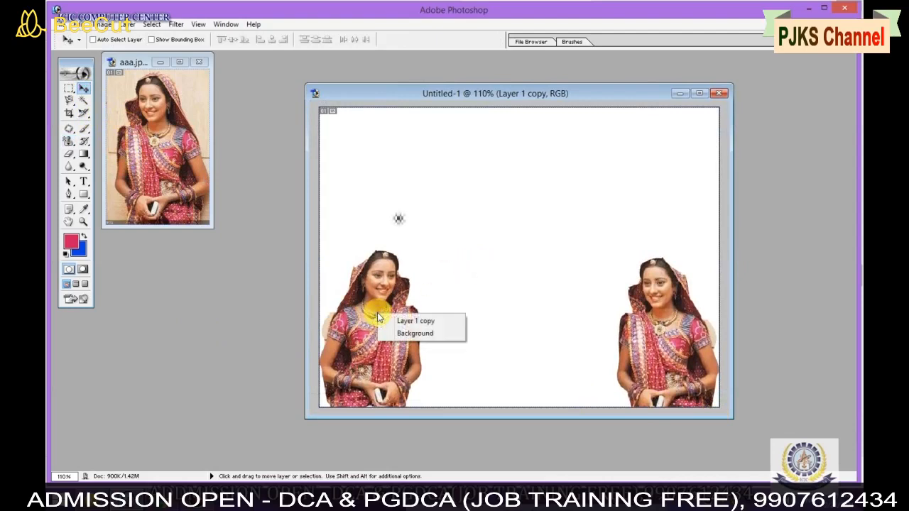
right_click(646, 321)
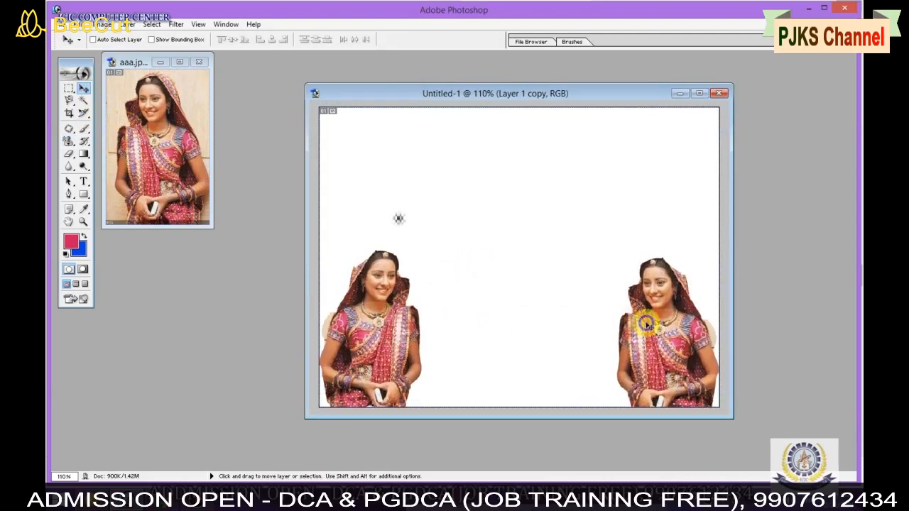
right_click(648, 325)
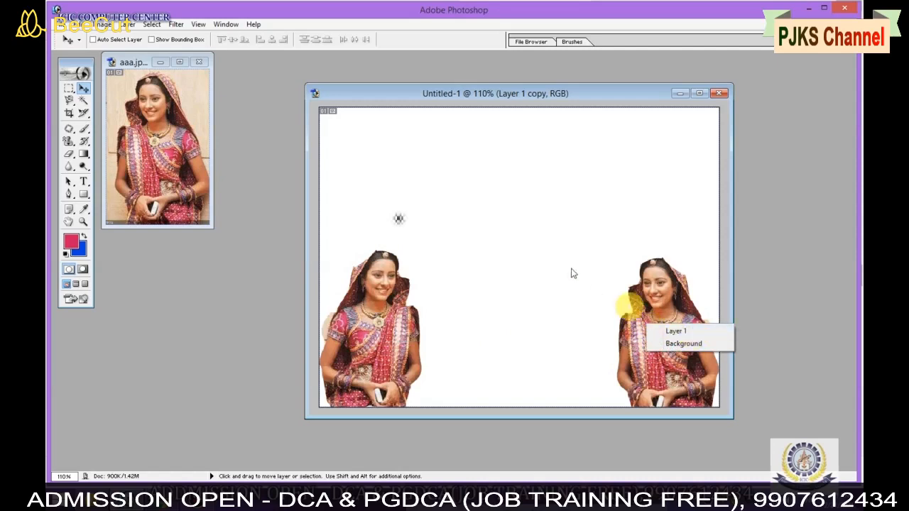
Step: Make the Background layer of Untitled-1 the active layer by picking it from the canvas's layer list
right_click(522, 247)
right_click(669, 351)
click(707, 369)
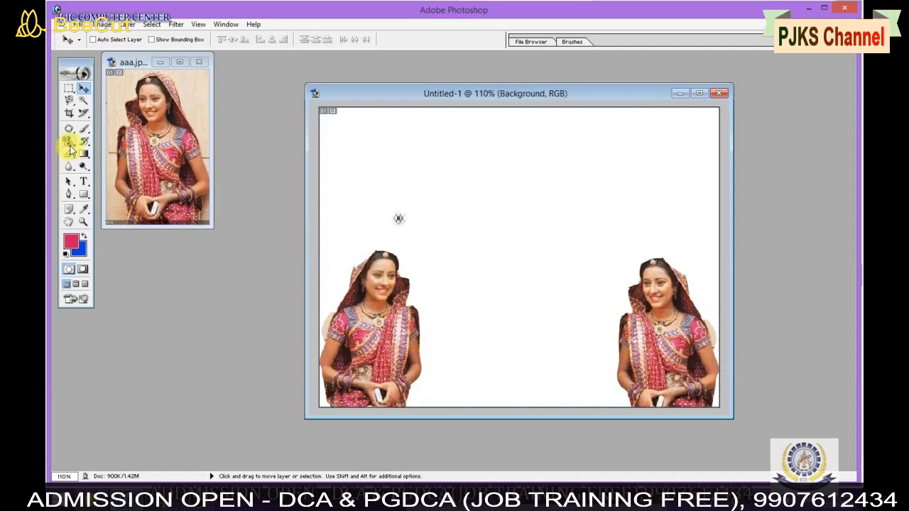
Step: Paint the black-and-white checkered pattern across the whole Background layer behind both women with the Pattern Stamp tool
click(68, 141)
mouse_move(341, 145)
mouse_down()
mouse_move(453, 149)
mouse_move(723, 204)
mouse_move(678, 357)
mouse_up()
mouse_move(398, 218)
mouse_down()
mouse_move(708, 248)
mouse_move(488, 339)
mouse_move(362, 187)
mouse_move(478, 394)
mouse_move(611, 116)
mouse_move(479, 140)
mouse_move(706, 223)
mouse_move(495, 293)
mouse_up()
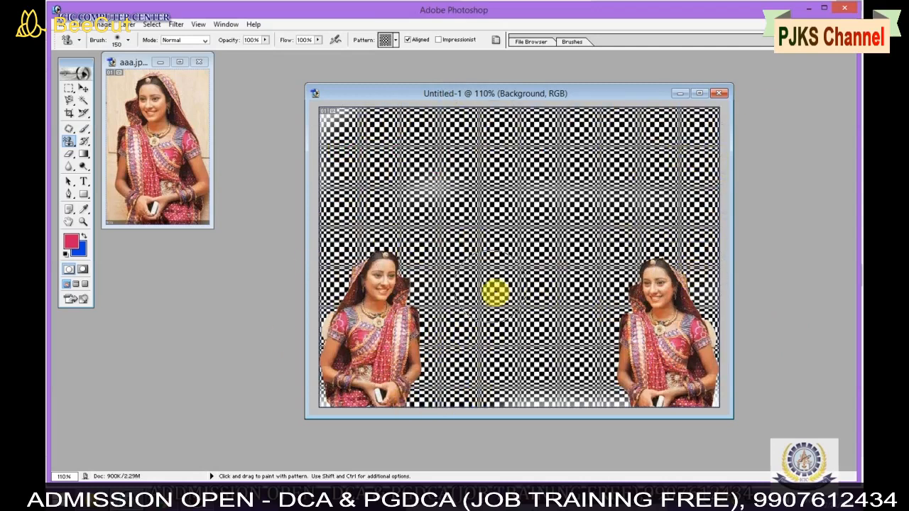
Step: Open the elephant landscape images.jpg from the WALLPAPER folder, reposition its window beside the canvas, and make Untitled-1 active again
double_click(189, 313)
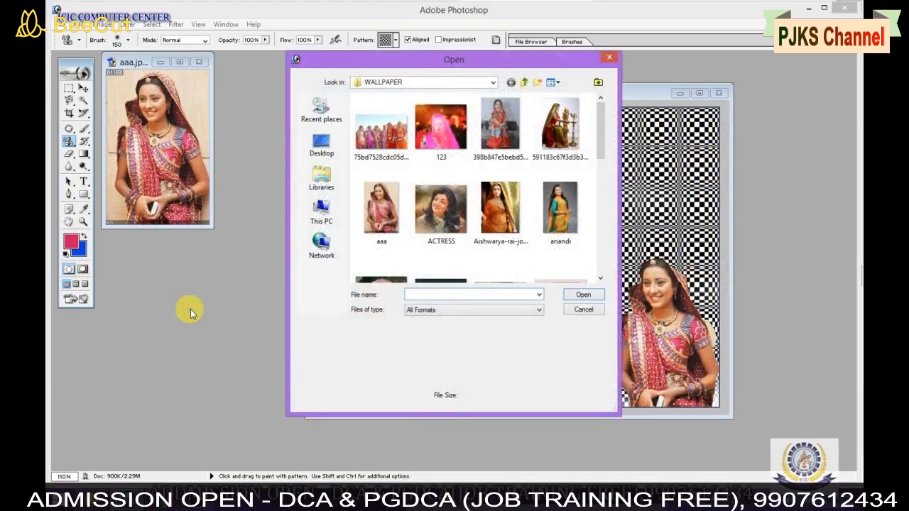
click(442, 221)
scroll(446, 226, down, 5)
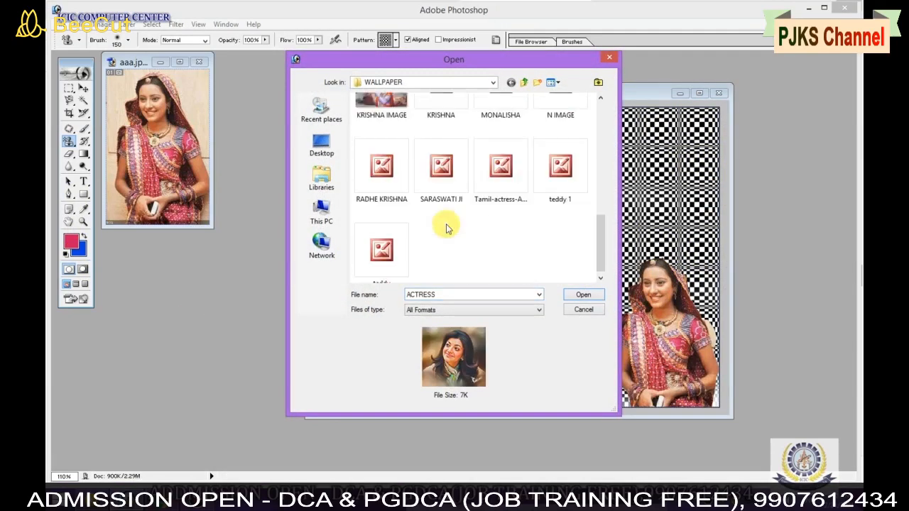
scroll(454, 238, up, 2)
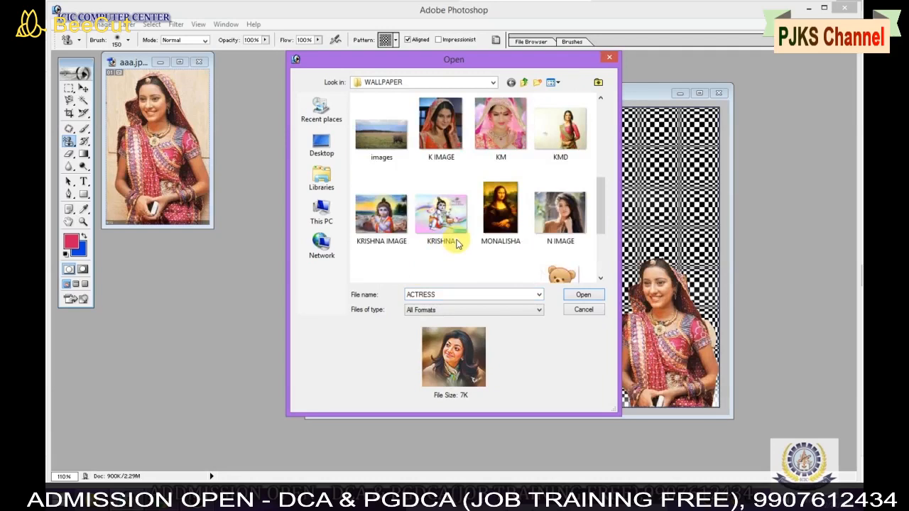
click(402, 142)
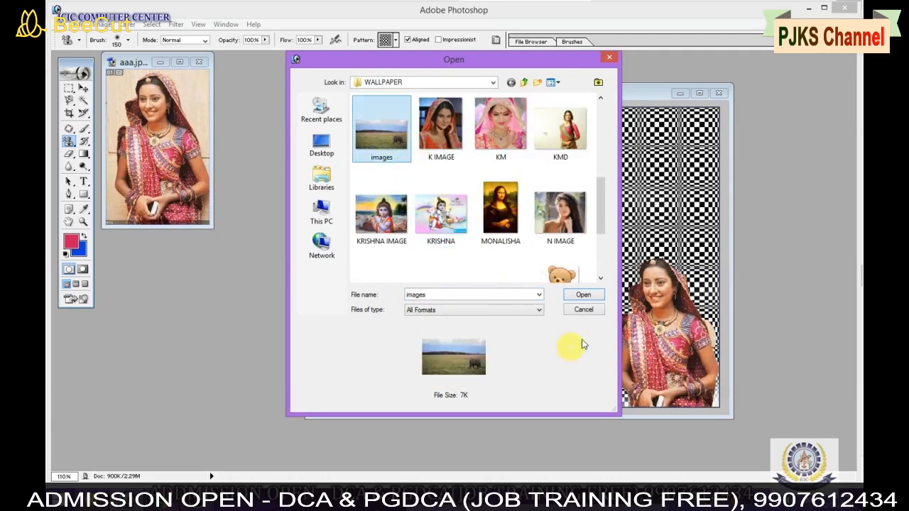
click(583, 295)
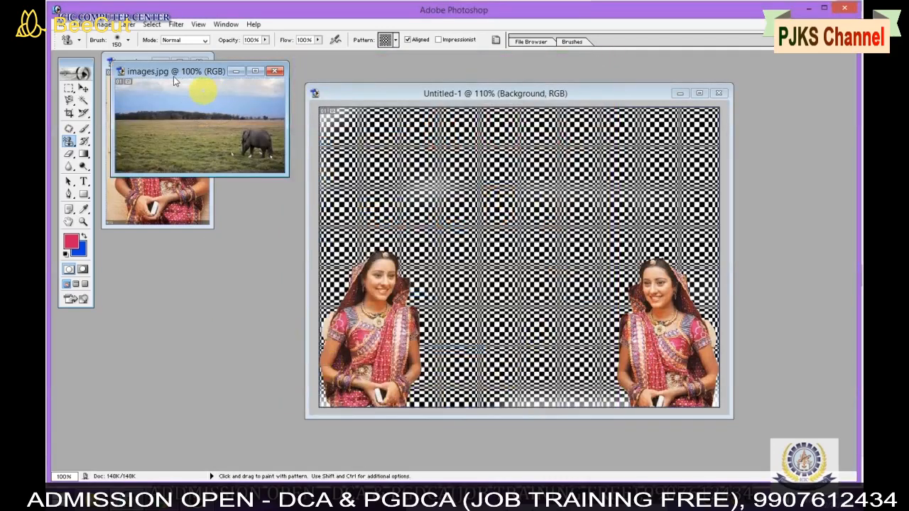
mouse_move(182, 80)
mouse_down()
mouse_move(347, 111)
mouse_move(174, 79)
mouse_up()
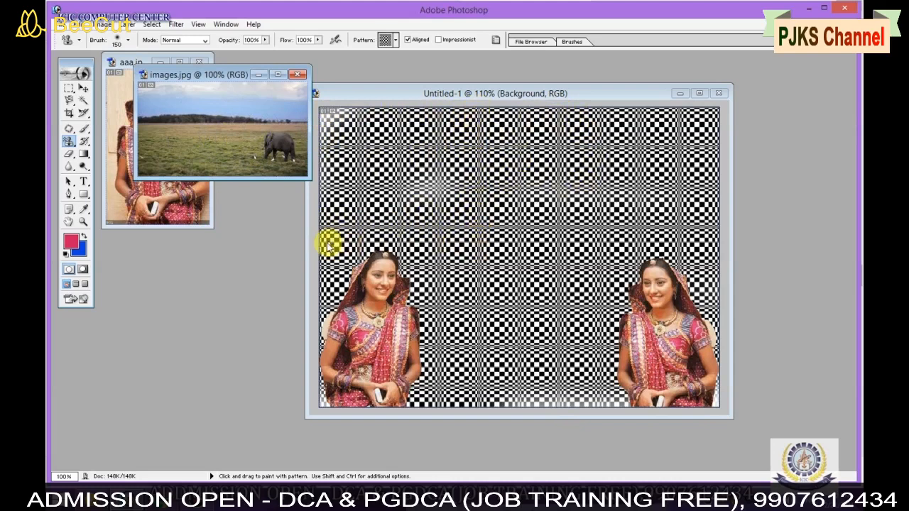
click(469, 239)
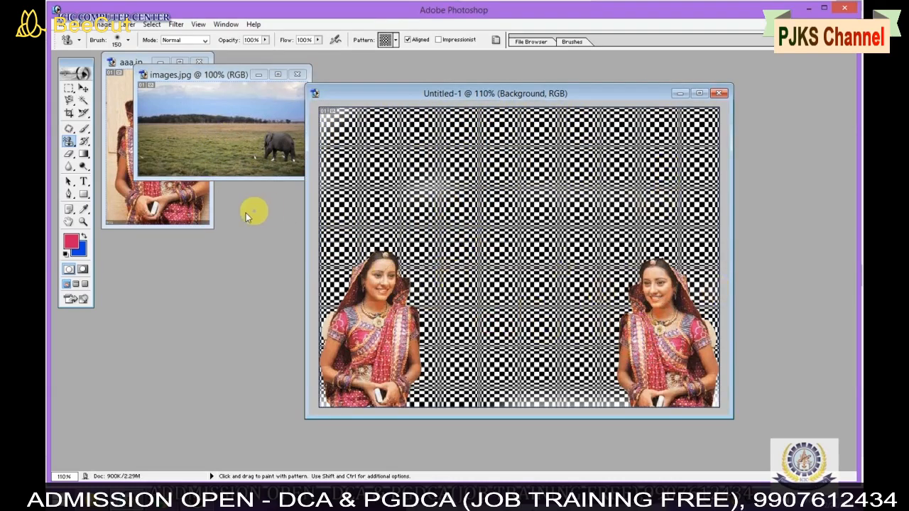
Step: Open teddy.jpg from the WALLPAPER folder and move its window down so the landscape image is uncovered
double_click(194, 281)
click(451, 220)
scroll(455, 223, down, 5)
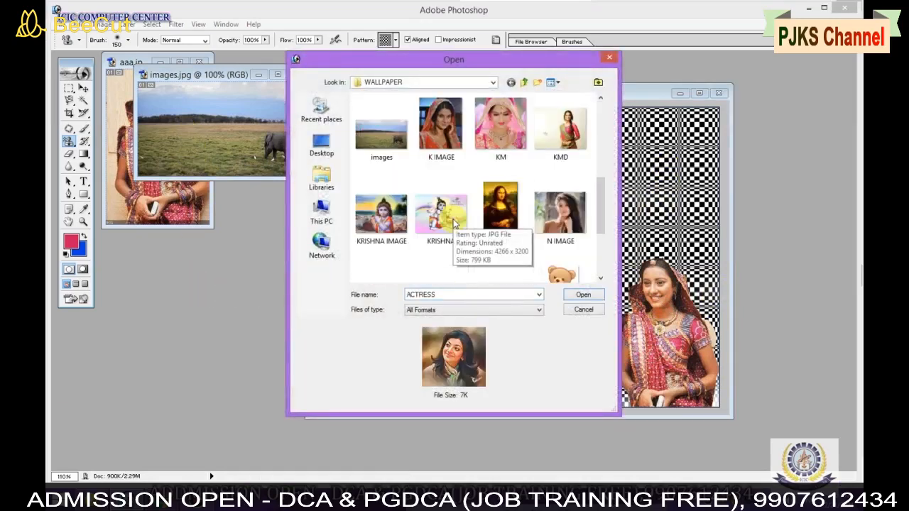
scroll(438, 244, up, 2)
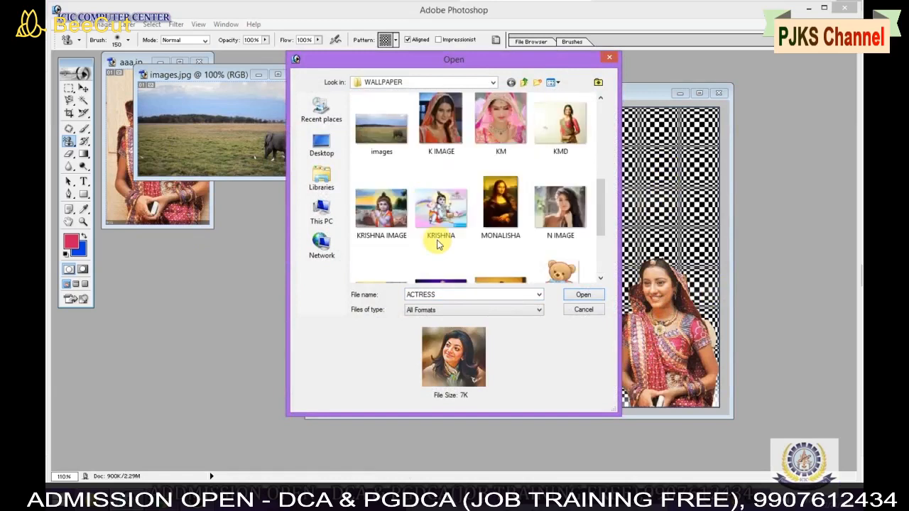
scroll(439, 244, up, 5)
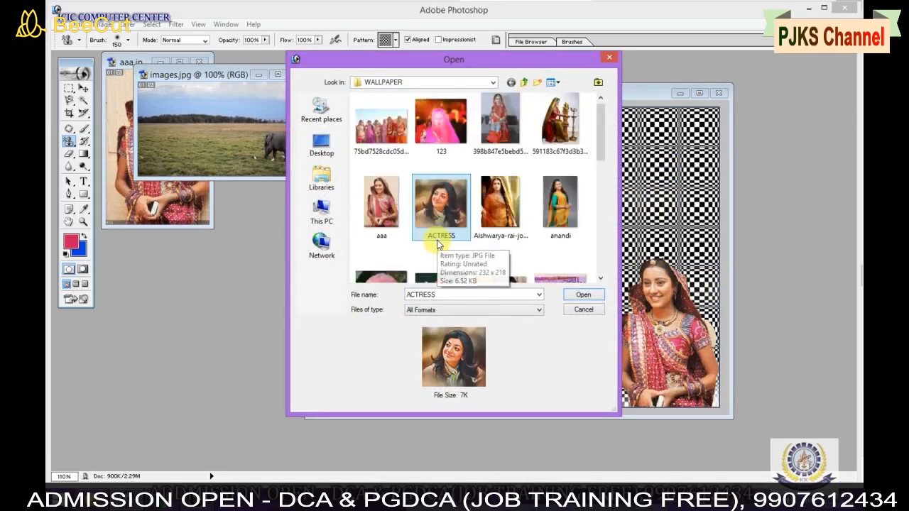
scroll(449, 223, down, 2)
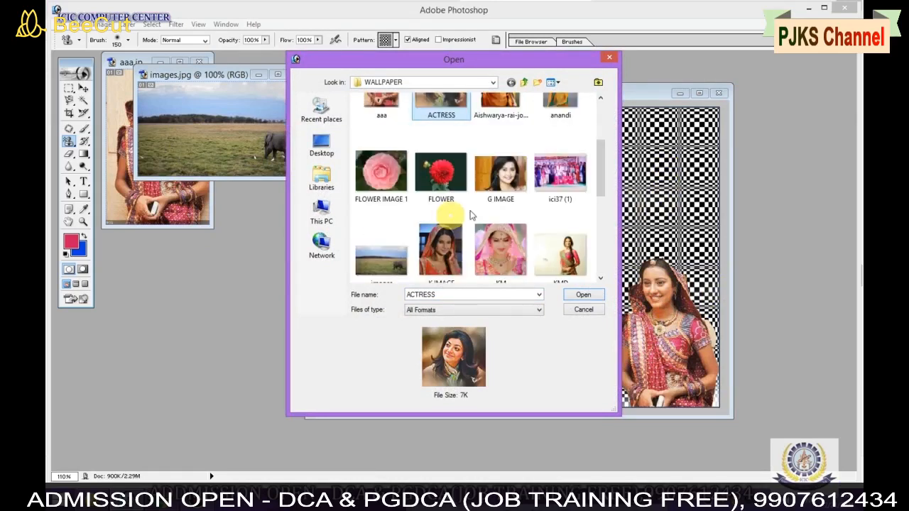
scroll(514, 239, down, 5)
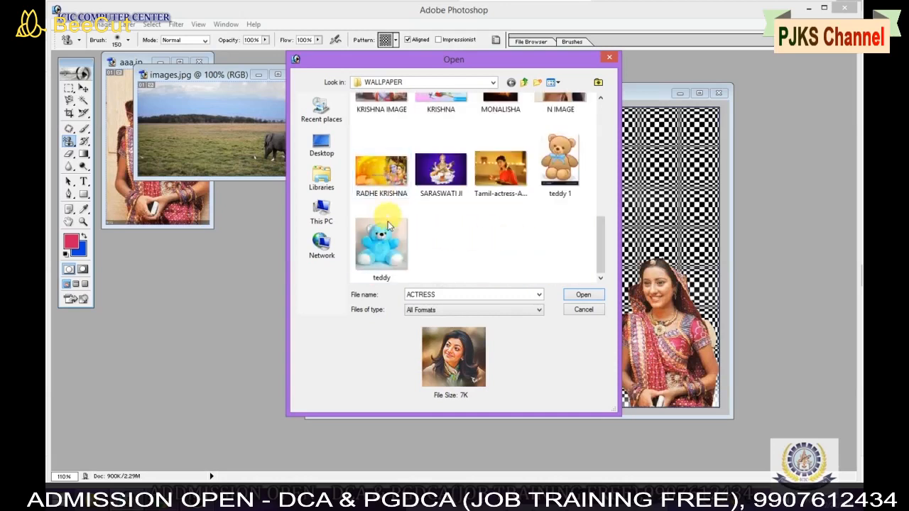
click(380, 243)
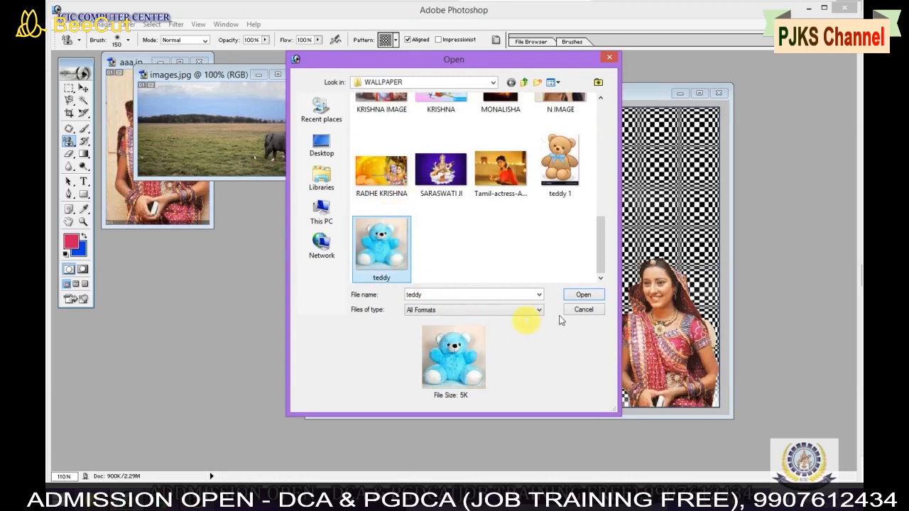
click(581, 294)
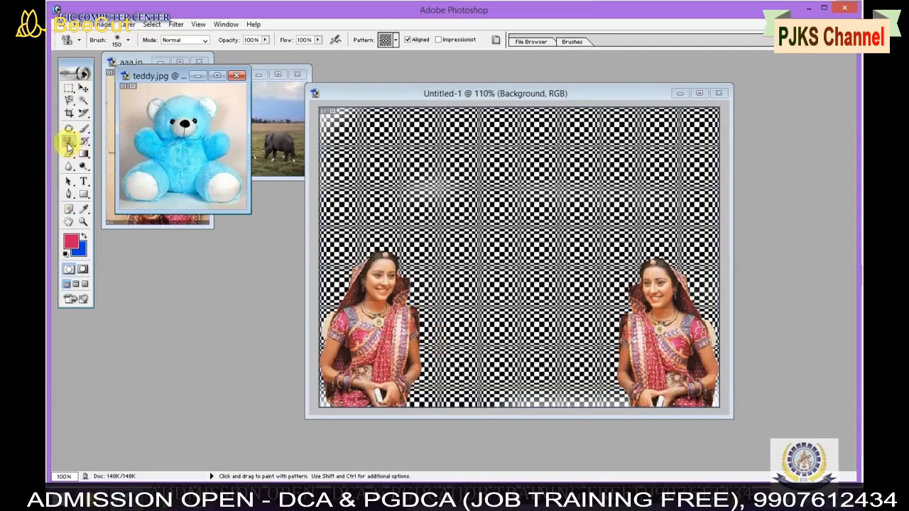
click(103, 28)
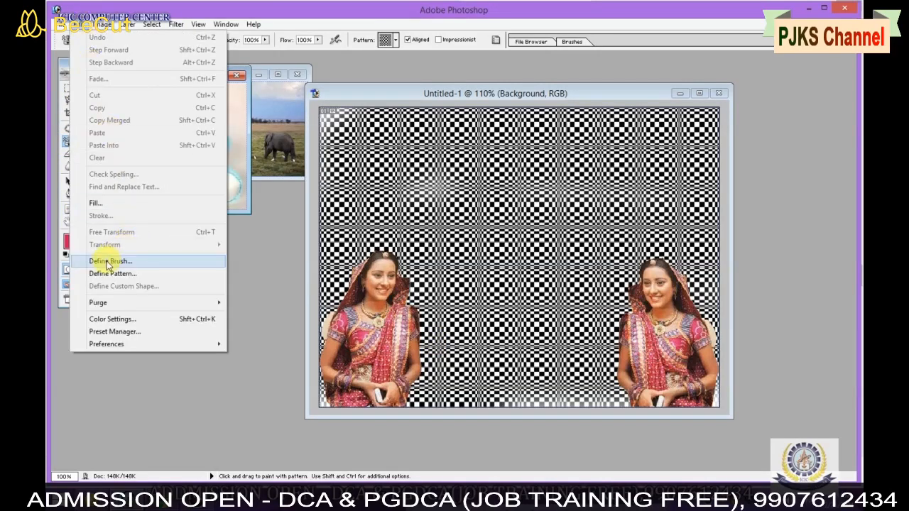
click(271, 215)
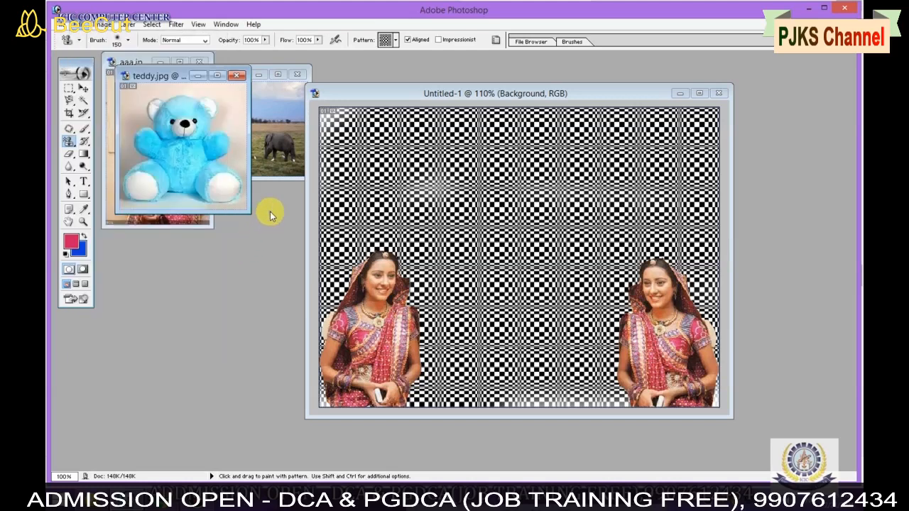
drag(170, 79, 179, 165)
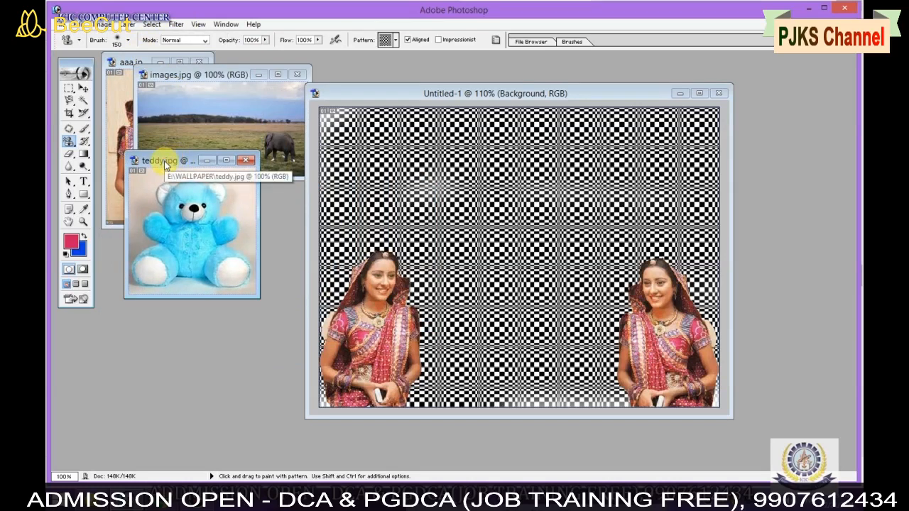
click(84, 25)
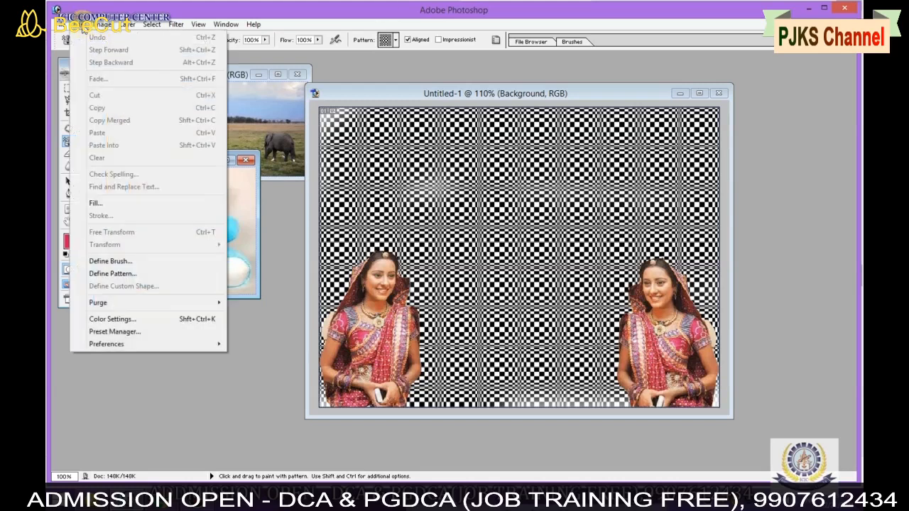
click(126, 274)
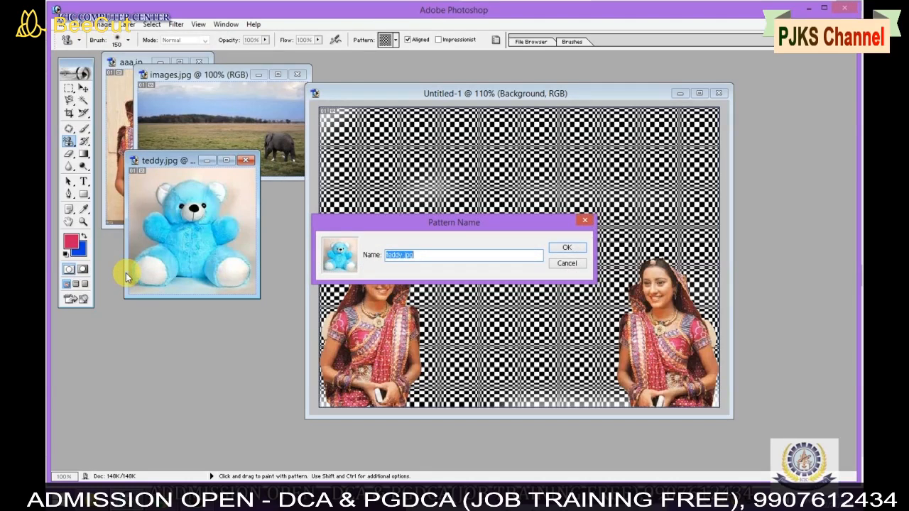
click(573, 267)
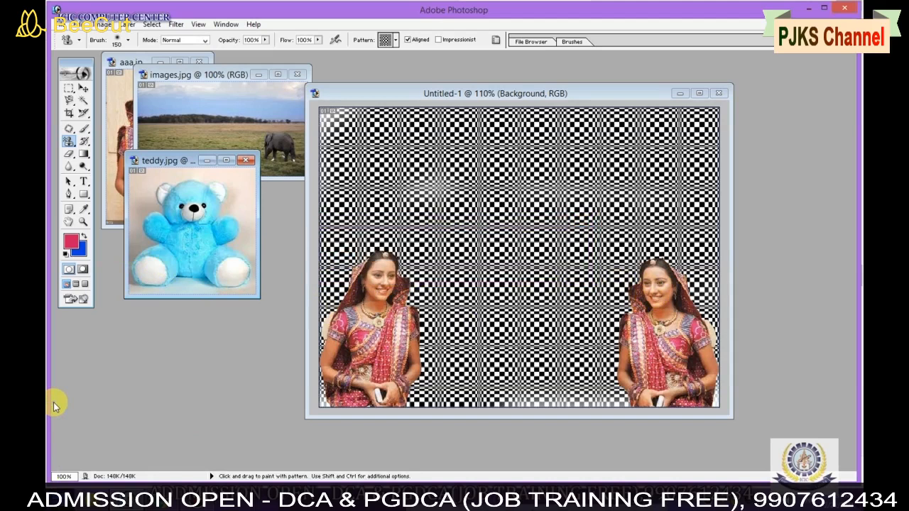
key(alt+e)
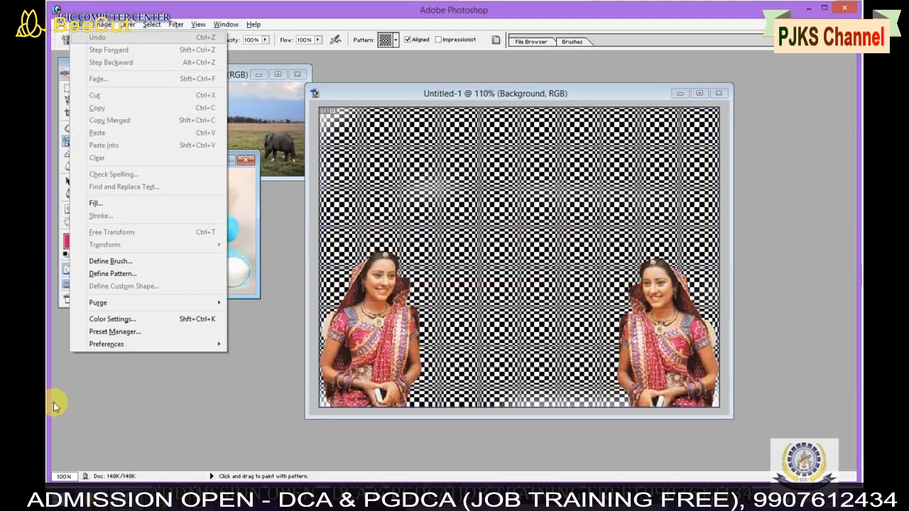
key(d)
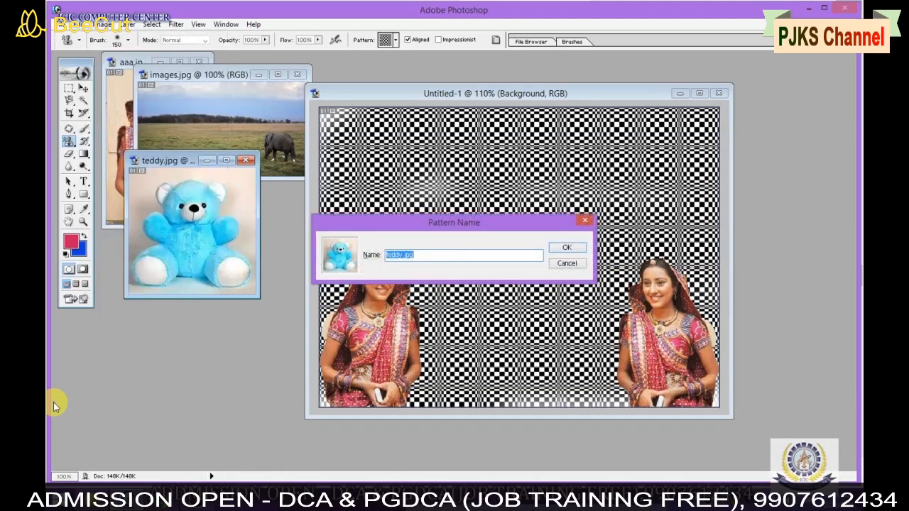
click(565, 264)
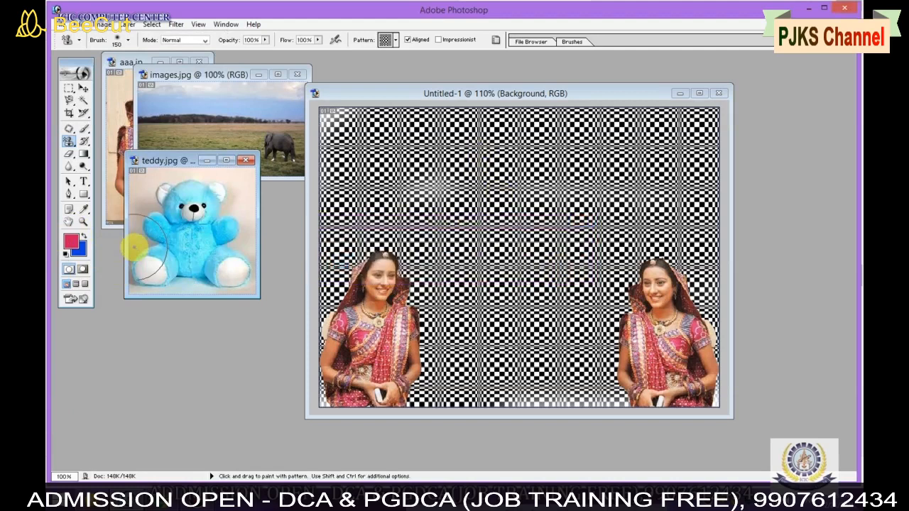
Step: Define the whole teddy image as a pattern named teddy.jpg, and close the teddy.jpg window
click(78, 24)
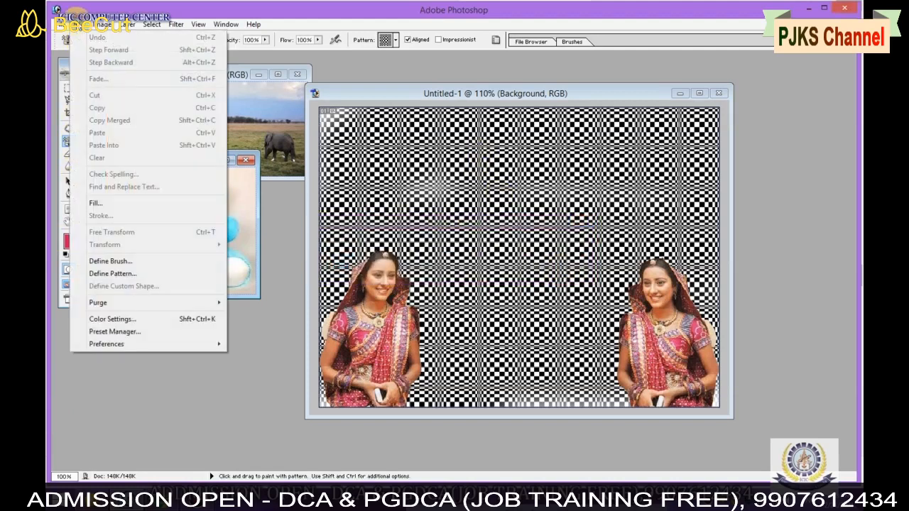
click(114, 274)
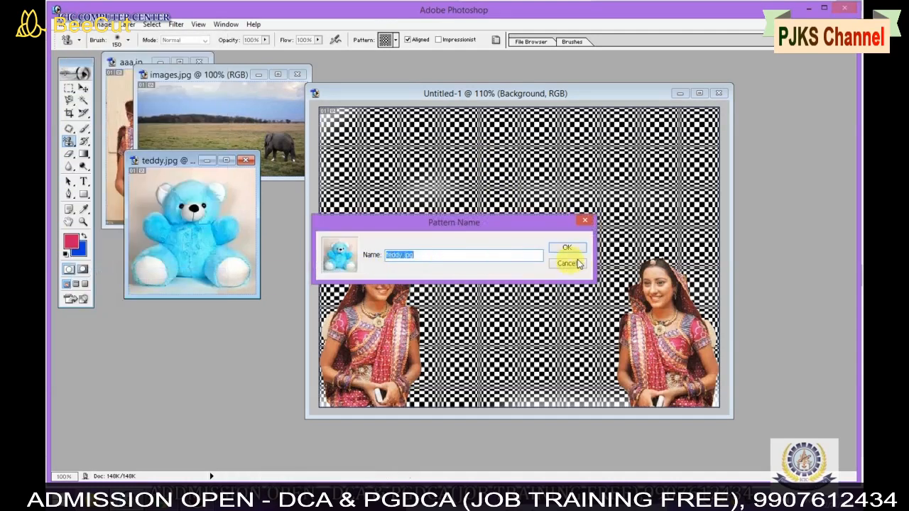
click(567, 248)
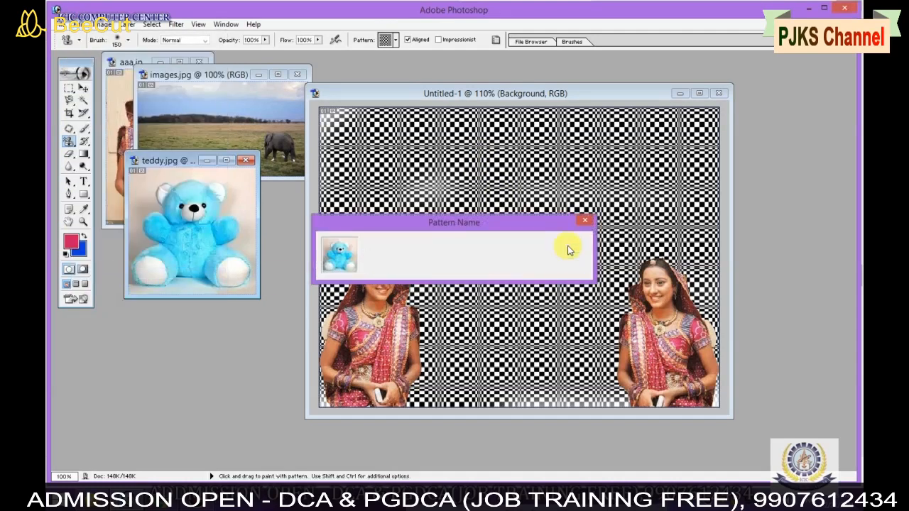
click(248, 162)
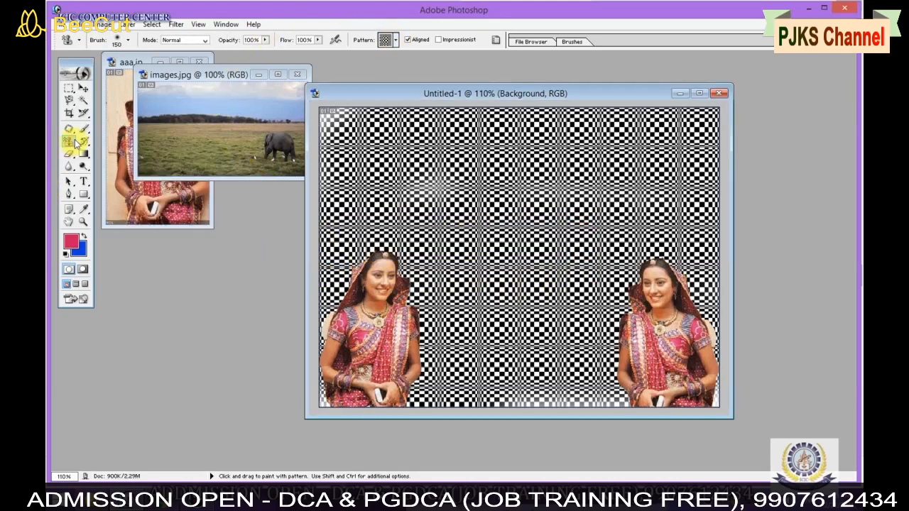
Step: Choose the teddy pattern for the Pattern Stamp tool and paint it across the entire Background layer behind the two women
click(396, 40)
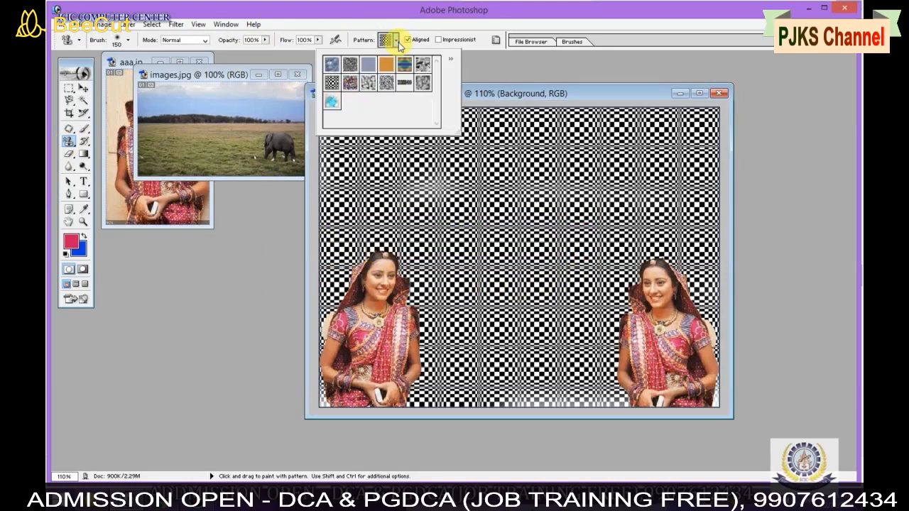
click(331, 101)
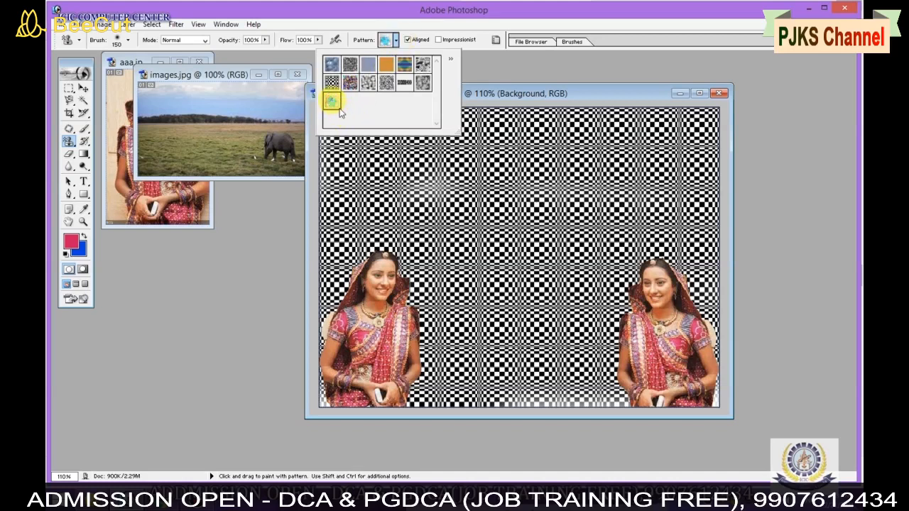
mouse_move(381, 202)
mouse_down()
mouse_move(357, 140)
mouse_move(342, 135)
mouse_move(672, 122)
mouse_move(690, 207)
mouse_move(690, 371)
mouse_move(603, 382)
mouse_move(351, 376)
mouse_move(342, 124)
mouse_move(334, 418)
mouse_move(659, 259)
mouse_move(489, 313)
mouse_move(527, 358)
mouse_move(587, 303)
mouse_move(471, 226)
mouse_move(558, 204)
mouse_move(578, 162)
mouse_move(592, 166)
mouse_move(363, 161)
mouse_move(409, 141)
mouse_move(368, 124)
mouse_move(730, 122)
mouse_move(728, 158)
mouse_move(671, 271)
mouse_move(660, 322)
mouse_move(288, 295)
mouse_move(566, 260)
mouse_move(428, 272)
mouse_move(385, 324)
mouse_move(562, 350)
mouse_move(837, 327)
mouse_move(643, 436)
mouse_move(506, 306)
mouse_move(533, 160)
mouse_move(538, 284)
mouse_up()
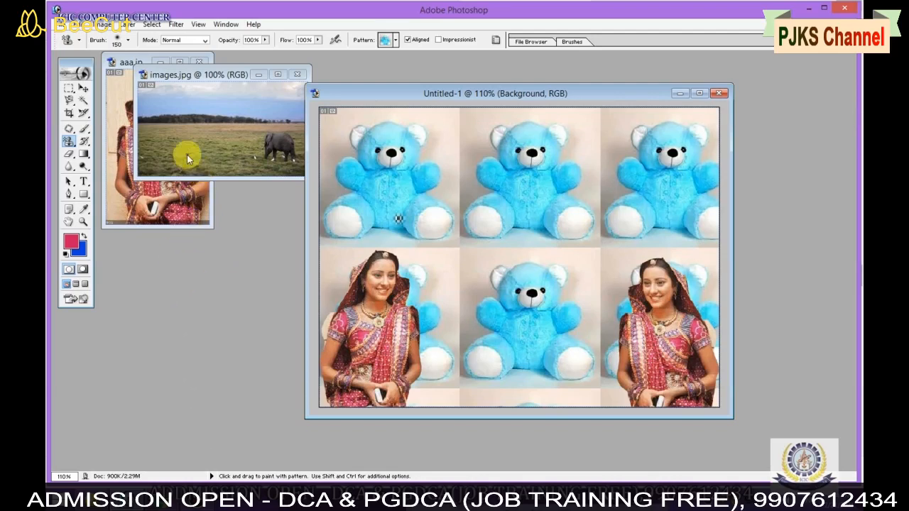
Step: Open the group photo 75bd7528cdc05d554eebc8ebb79f8081.jpg from the WALLPAPER folder
double_click(193, 334)
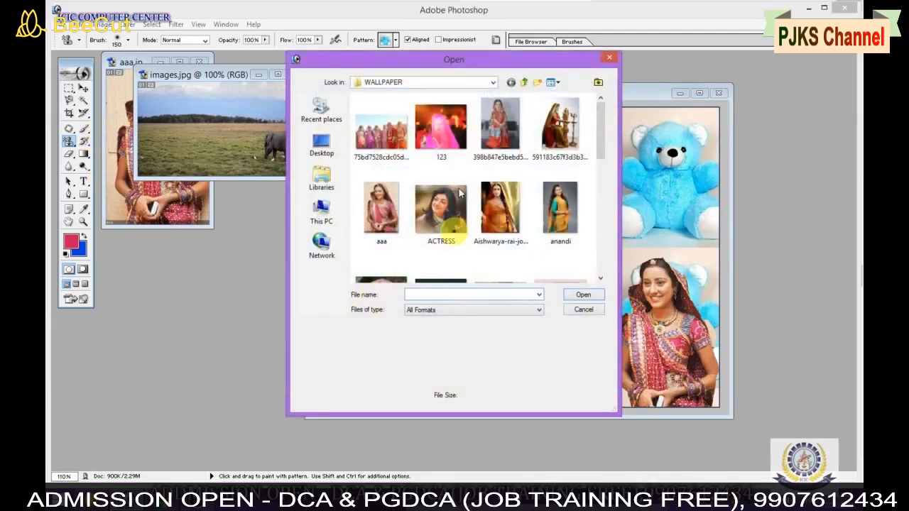
click(448, 207)
click(381, 128)
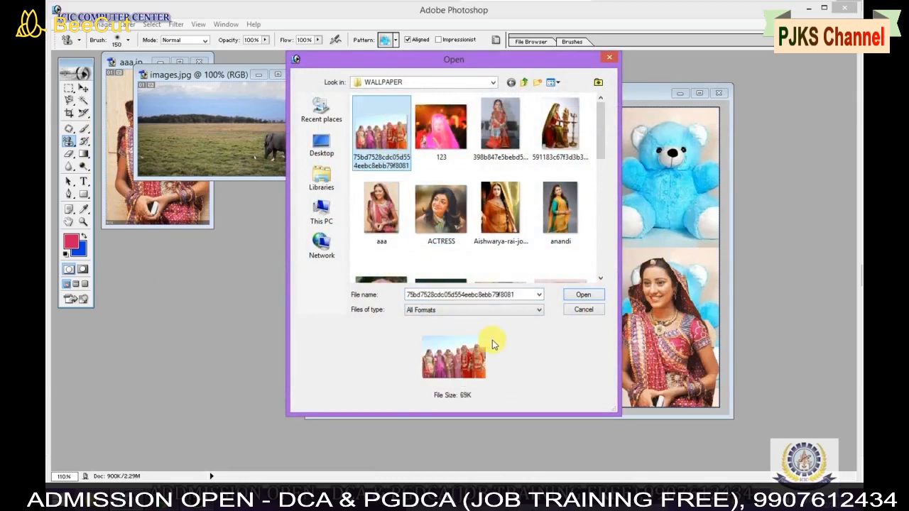
click(585, 297)
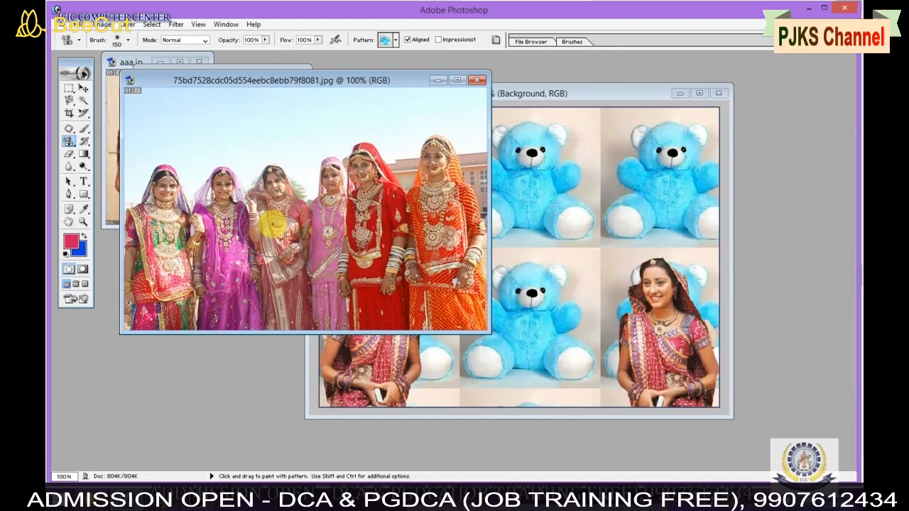
Step: Define the whole group photo as a pattern named abc, and close the photo's window
key(alt+e)
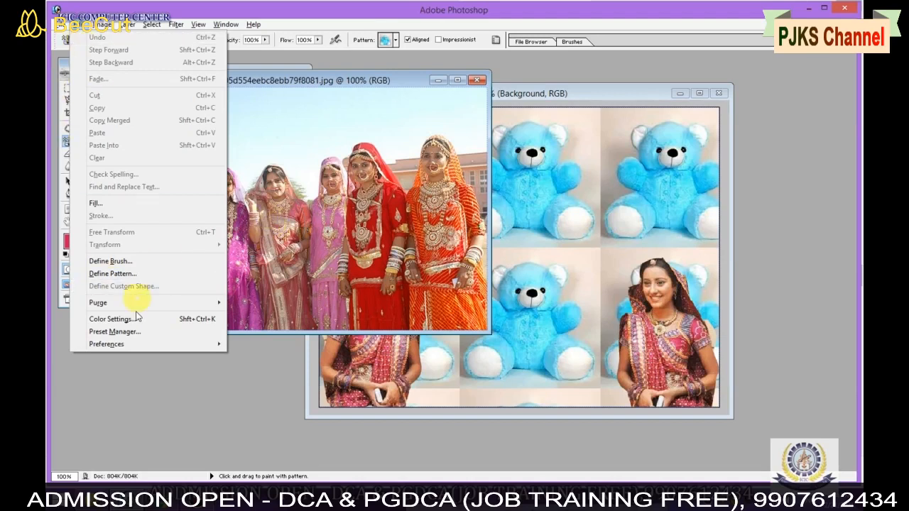
click(113, 274)
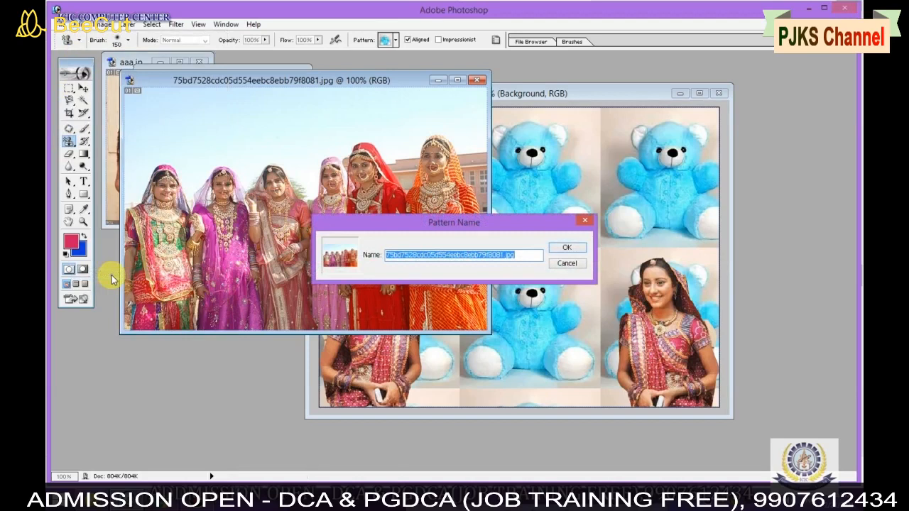
text(abc)
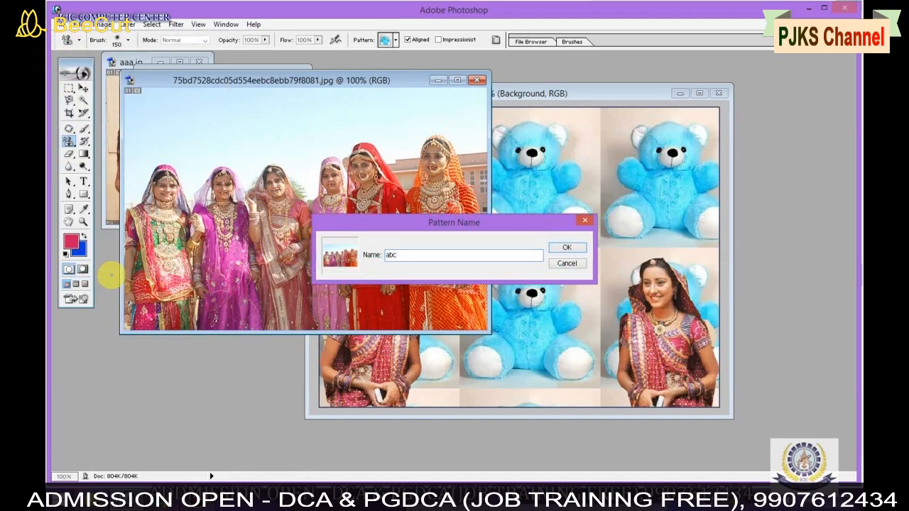
click(572, 249)
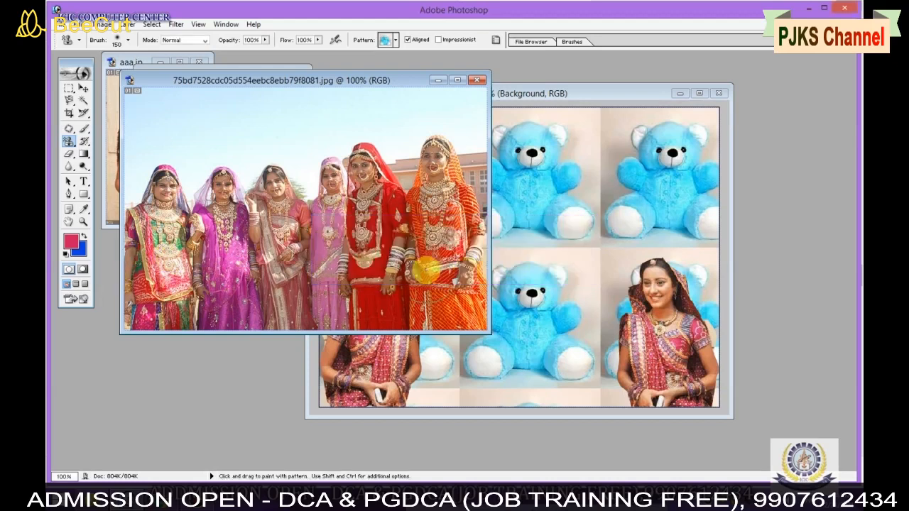
click(480, 80)
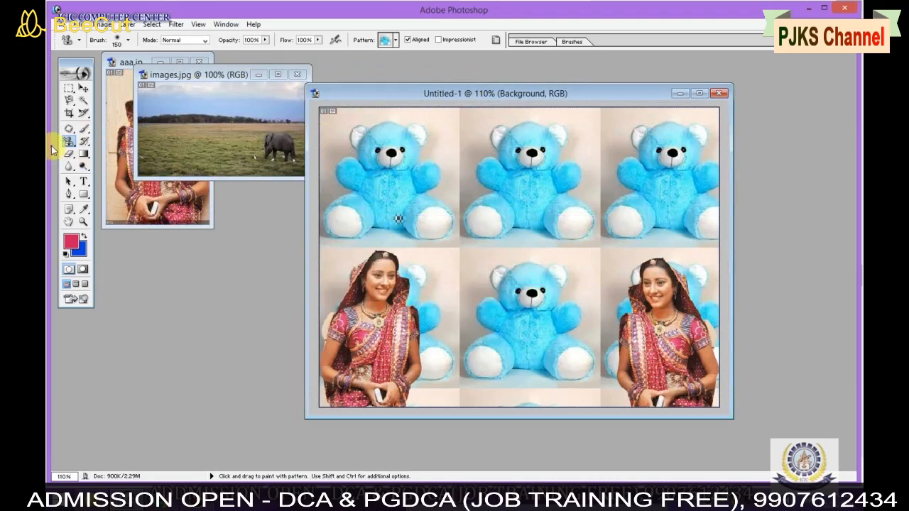
Step: Choose the abc group-photo pattern for the Pattern Stamp tool and paint it across the entire Background layer behind the two women
drag(66, 145, 113, 159)
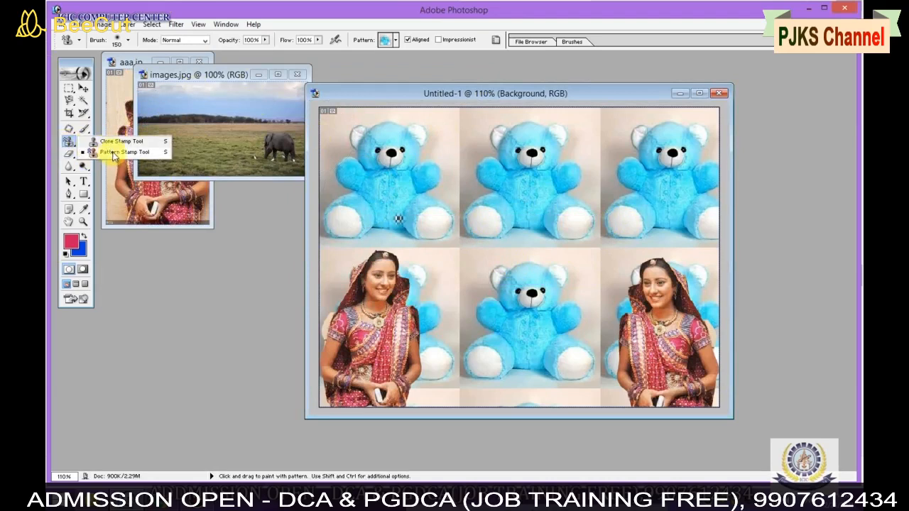
click(395, 40)
click(350, 105)
click(351, 106)
mouse_move(368, 195)
mouse_down()
mouse_move(359, 141)
mouse_move(668, 135)
mouse_move(681, 376)
mouse_move(272, 377)
mouse_move(681, 299)
mouse_move(507, 229)
mouse_move(479, 203)
mouse_move(364, 205)
mouse_move(425, 207)
mouse_move(436, 174)
mouse_move(579, 254)
mouse_move(447, 210)
mouse_up()
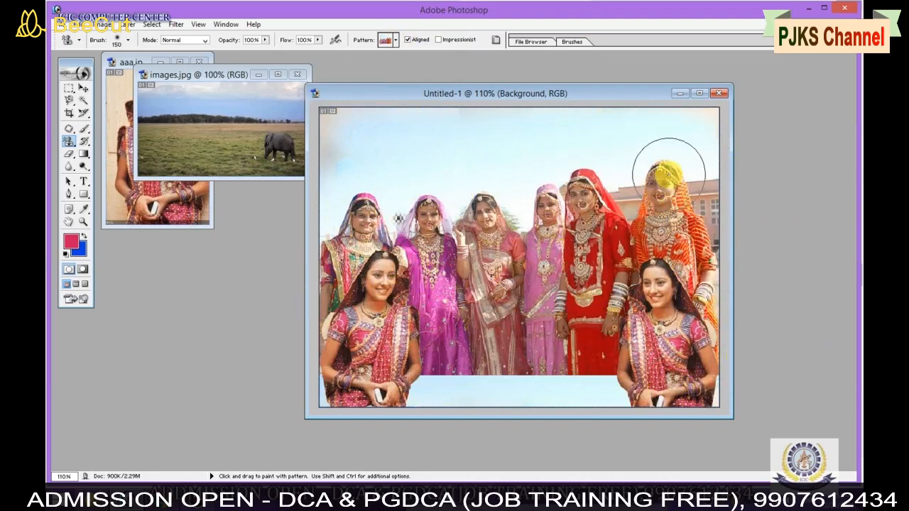
mouse_move(522, 360)
mouse_down()
mouse_move(485, 357)
mouse_move(371, 265)
mouse_move(347, 148)
mouse_move(360, 291)
mouse_up()
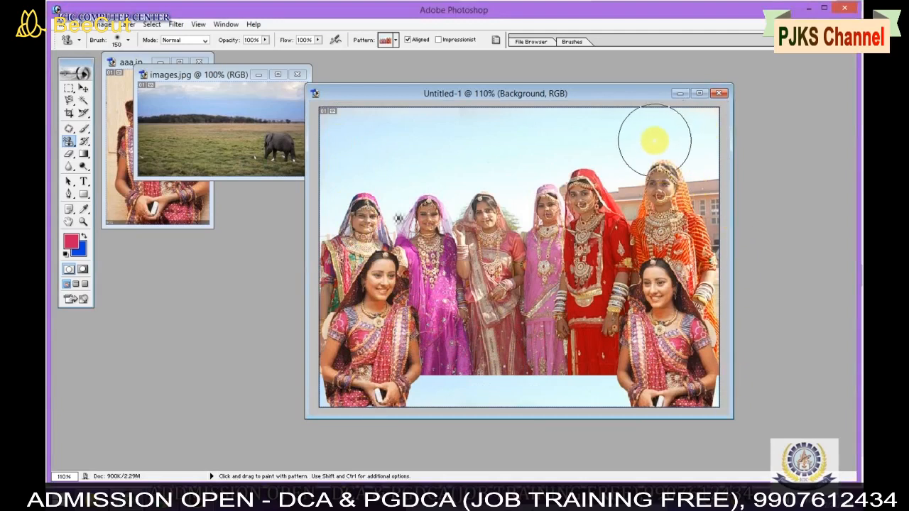
Step: Start saving the composition under a new name, patern stamp tool, in the person-named folder directly above WALLPAPER on Local Disk (E:)
click(64, 24)
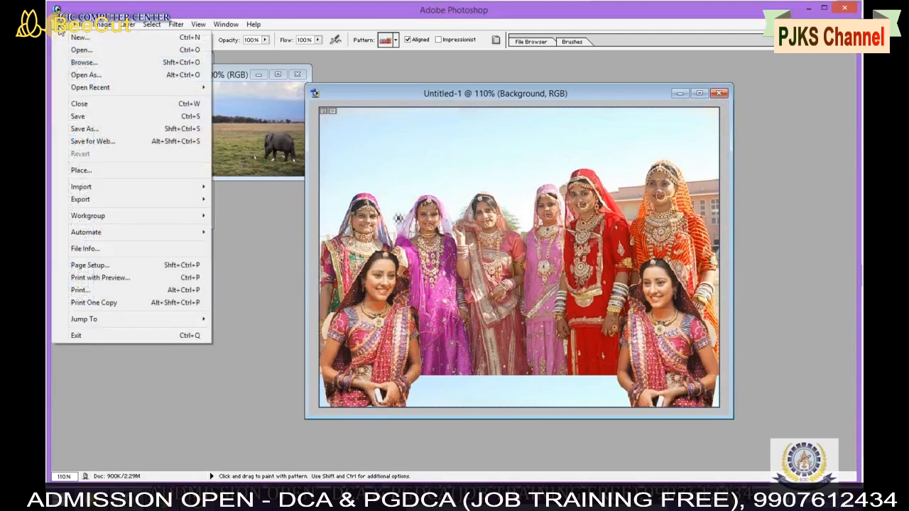
click(90, 129)
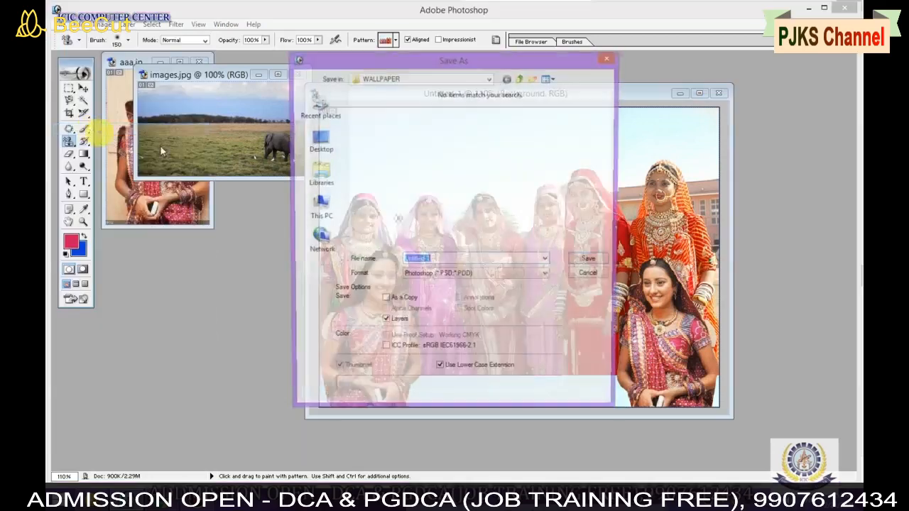
click(319, 223)
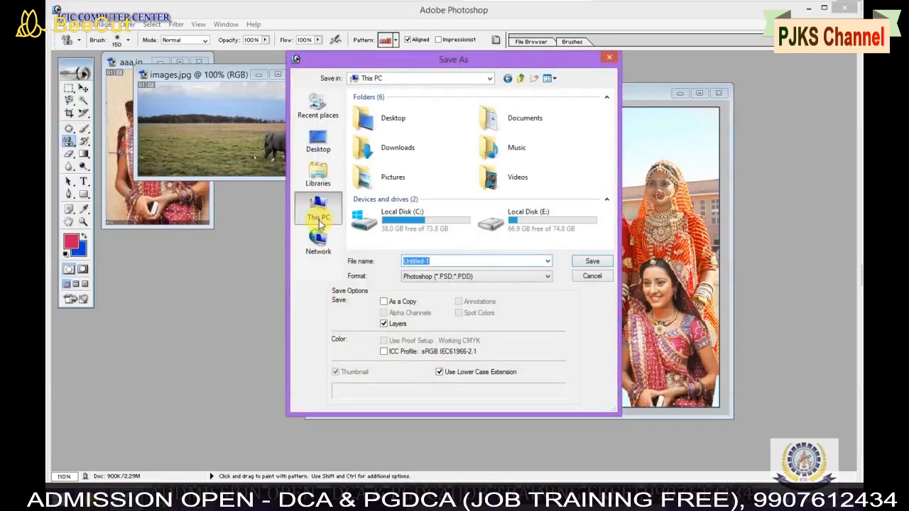
double_click(479, 214)
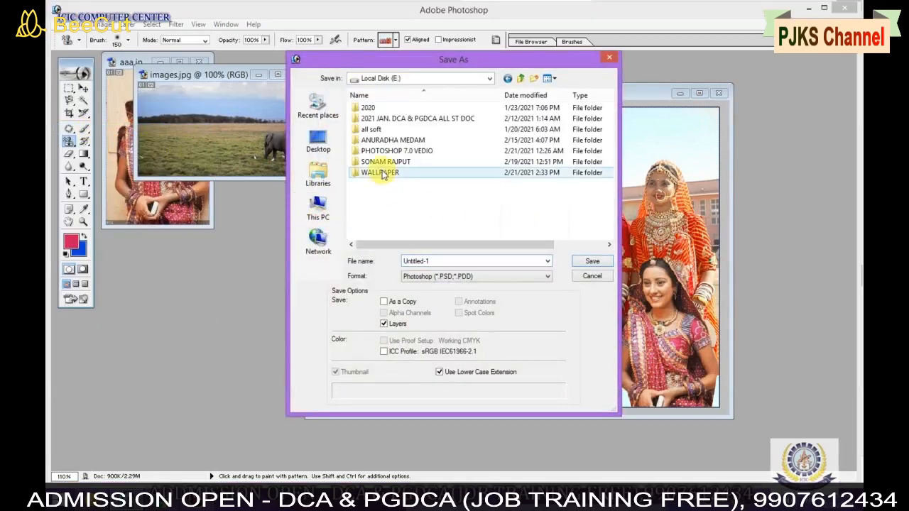
click(380, 163)
double_click(380, 163)
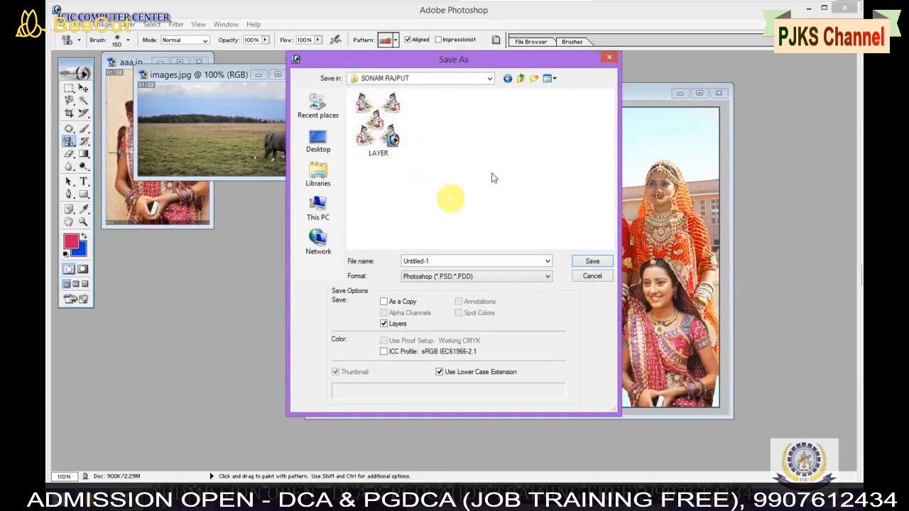
click(469, 260)
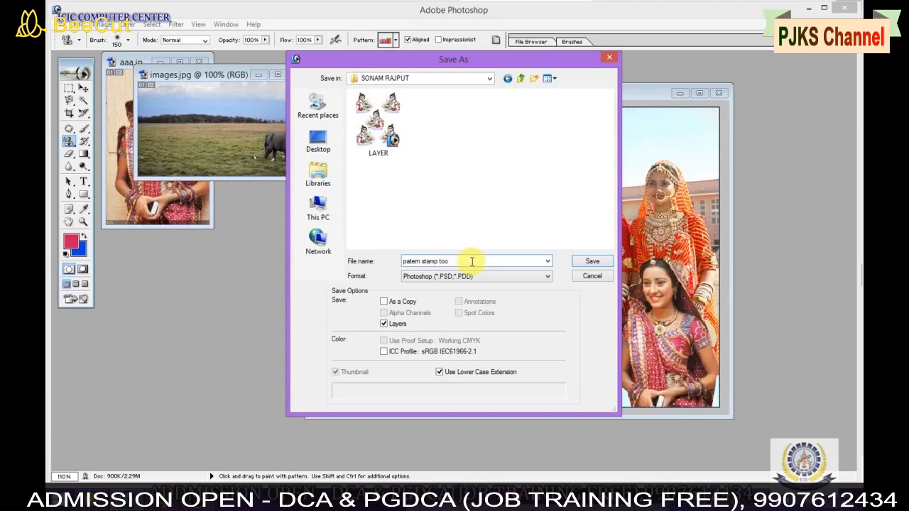
Step: Set the file format to JPEG and save the copy with High quality and the Baseline ("Standard") option
click(417, 277)
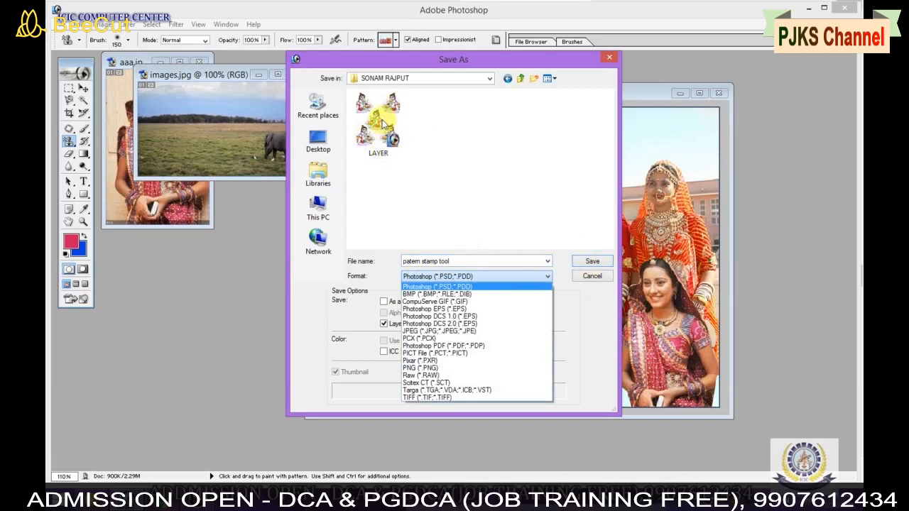
click(408, 332)
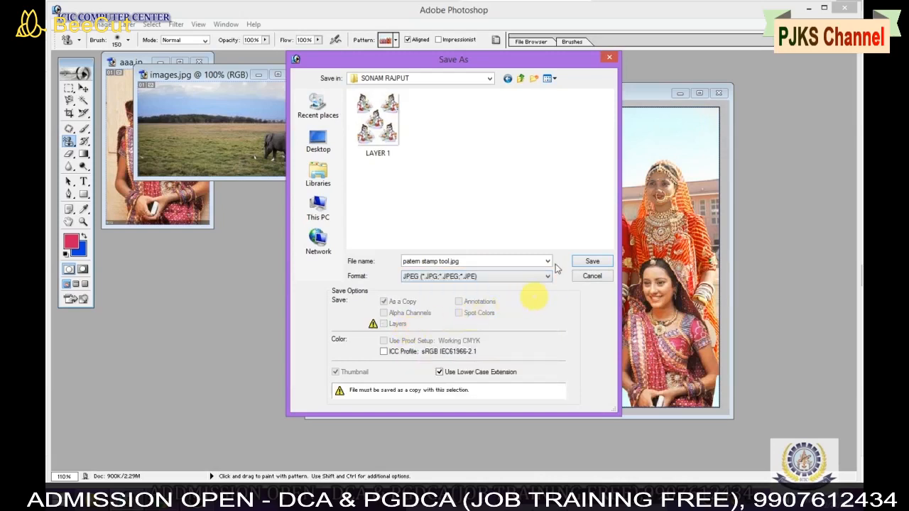
click(591, 260)
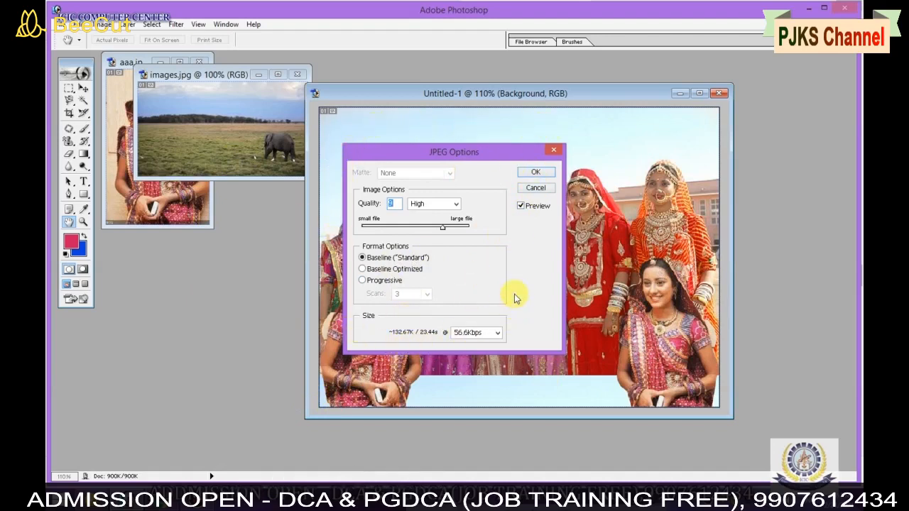
click(537, 174)
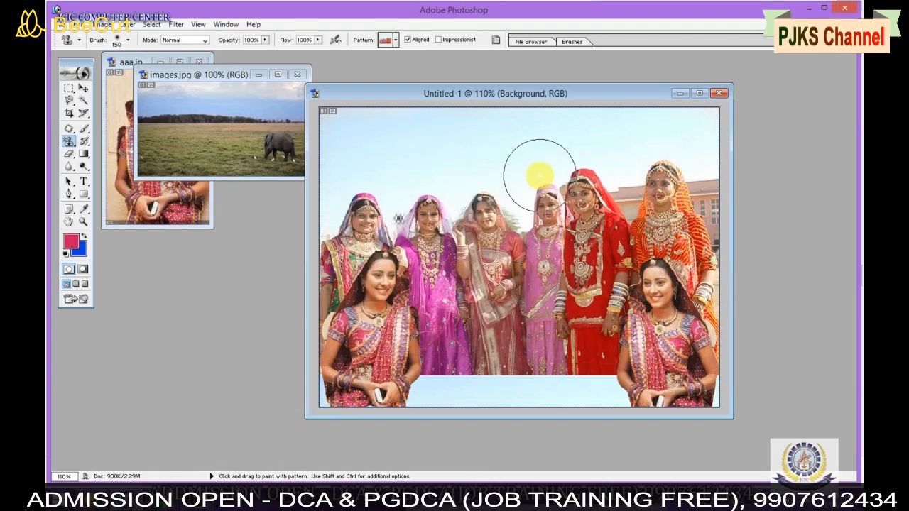